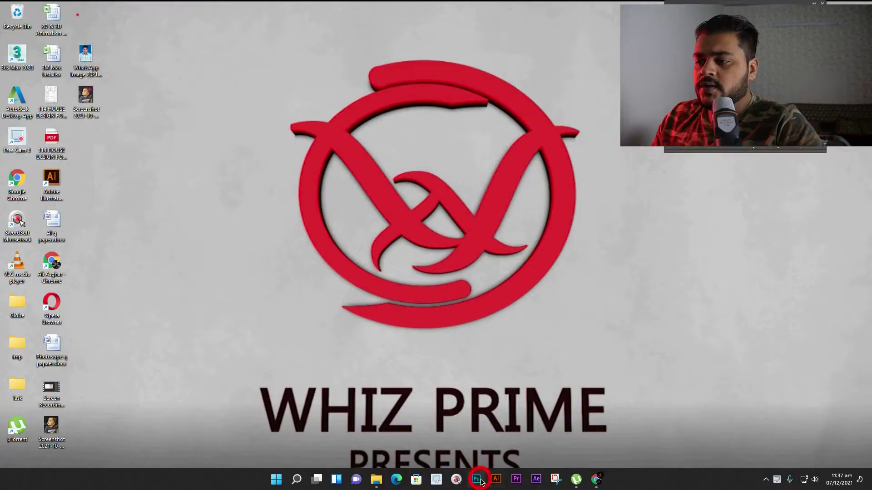
# Bring the Neon Effect.psd window to the front from the taskbar.
pyautogui.click(477, 480)
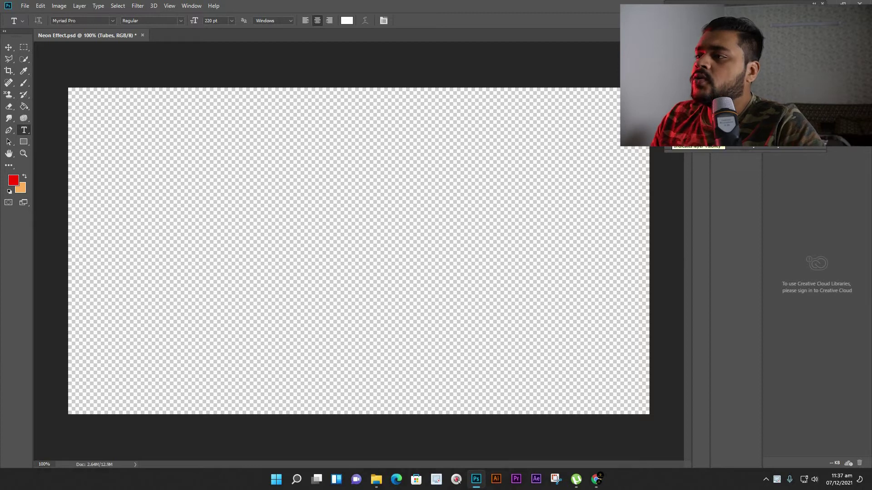
# Make the brick wall and Tubes layers visible and switch to the Move tool.
pyautogui.click(672, 139)
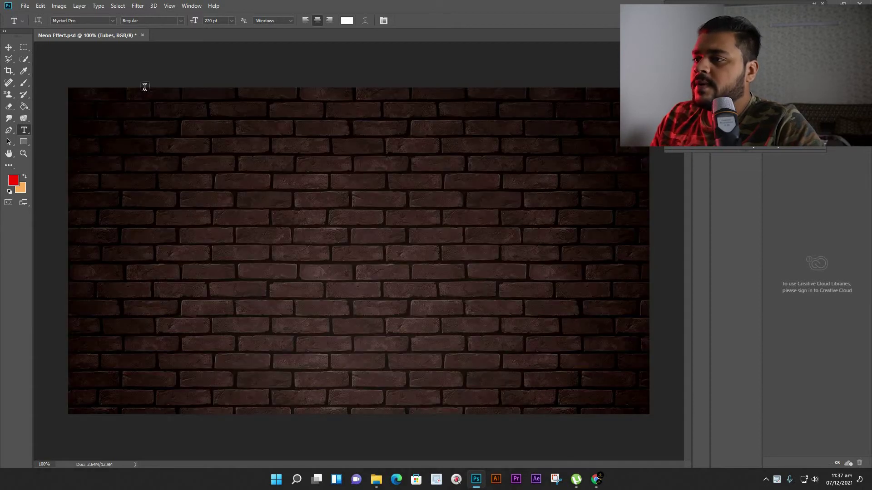
pyautogui.click(5, 49)
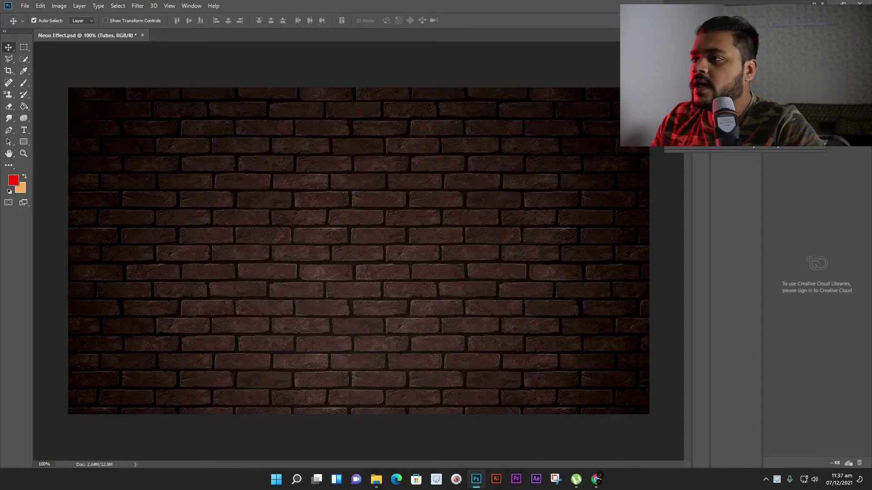
pyautogui.click(672, 122)
pyautogui.click(672, 139)
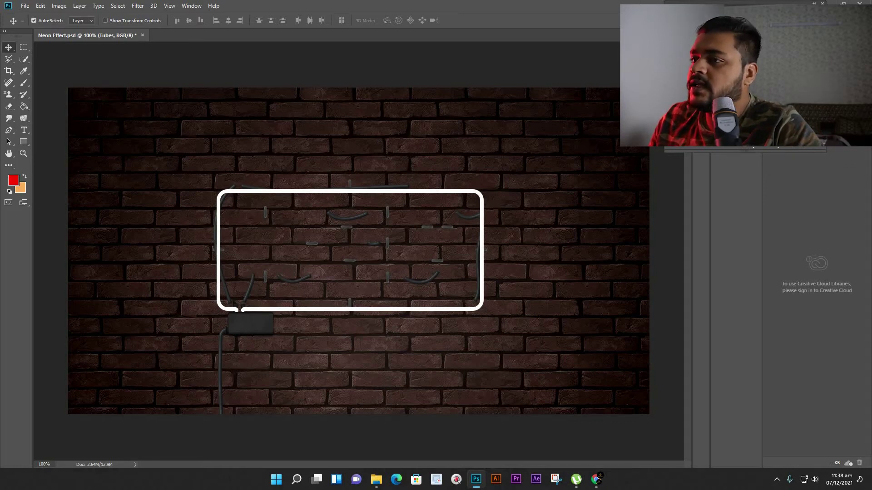
# Enable a Smooth Inner Bevel on the Tubes layer with depth raised to 376%.
pyautogui.doubleClick(795, 118)
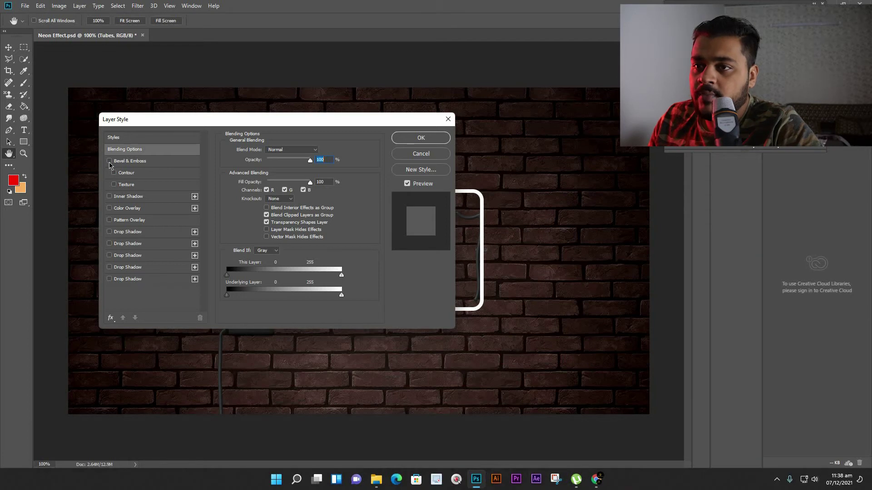
pyautogui.moveTo(254, 120); pyautogui.dragTo(199, 123)
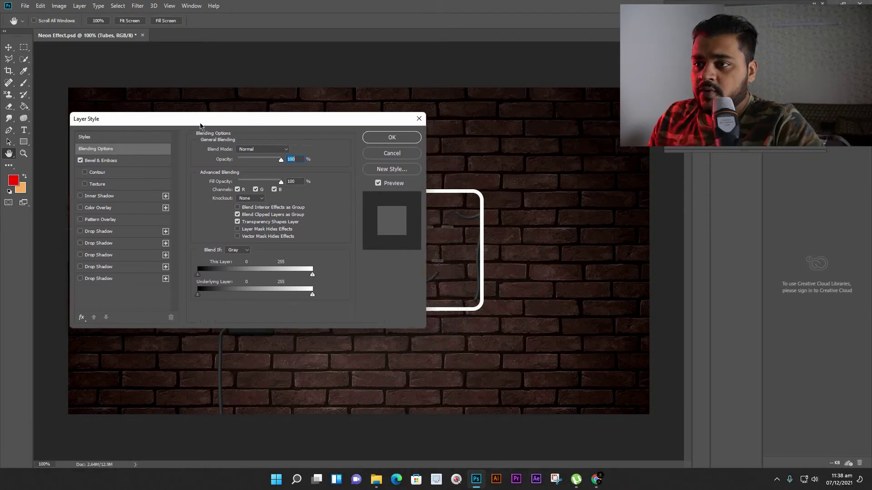
pyautogui.click(85, 166)
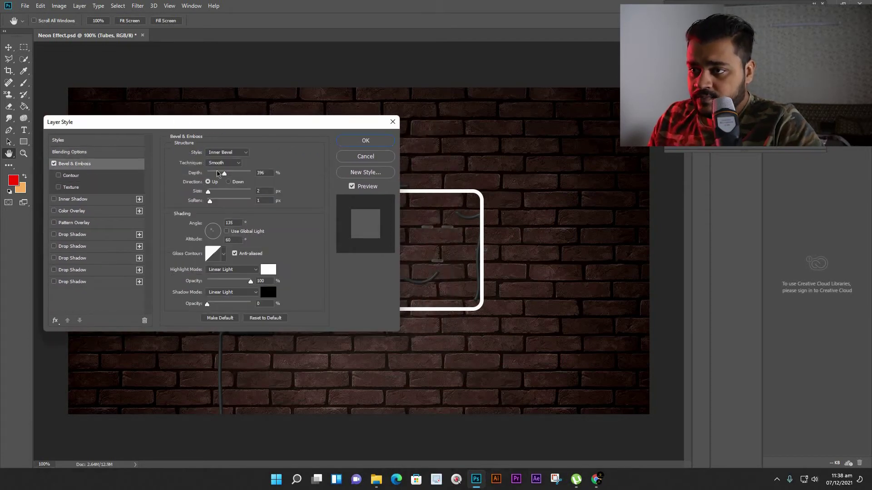
pyautogui.moveTo(220, 175); pyautogui.dragTo(223, 177)
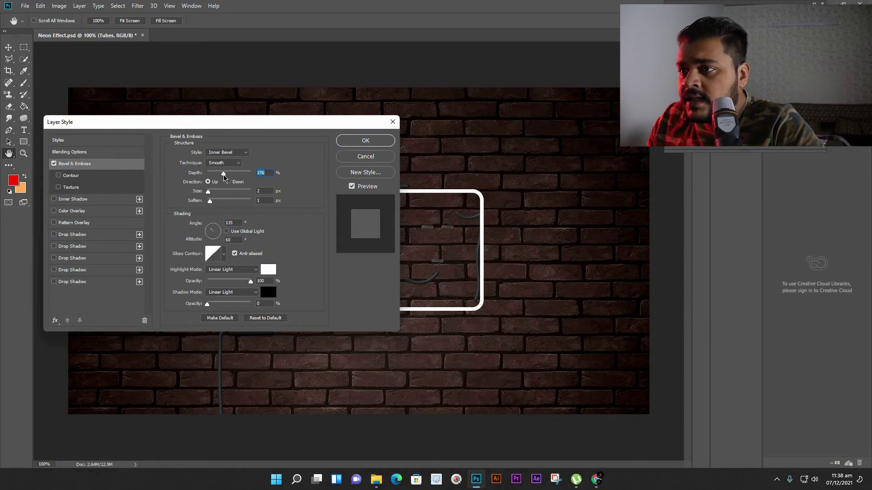
pyautogui.click(247, 154)
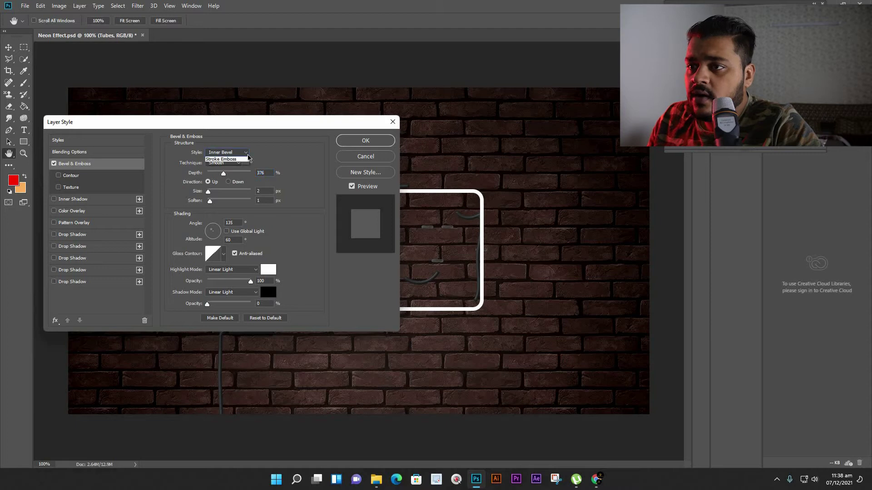
pyautogui.click(224, 166)
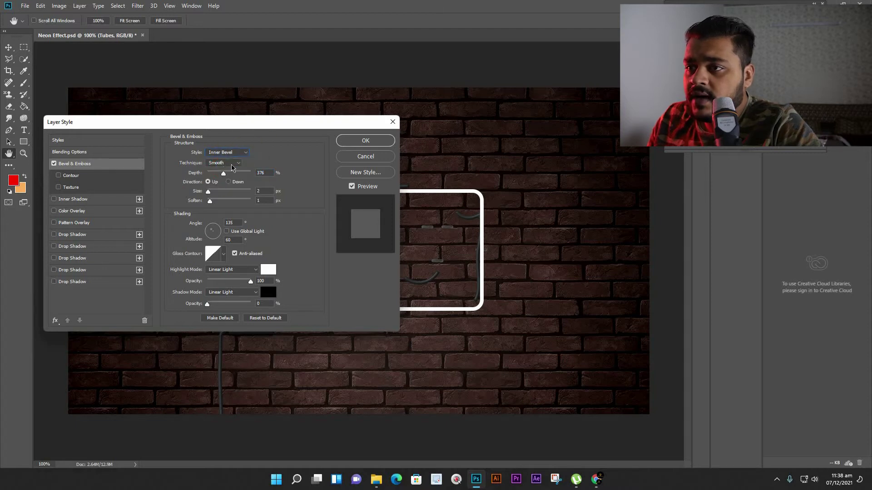
pyautogui.click(232, 163)
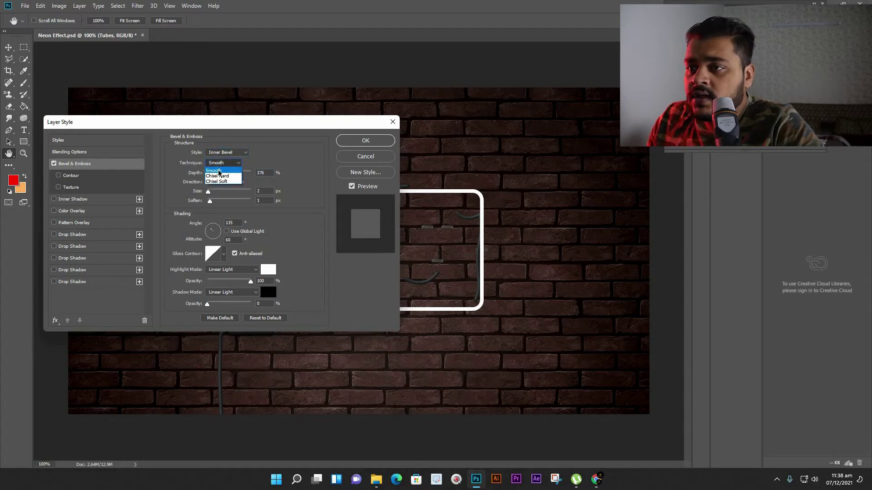
pyautogui.click(227, 170)
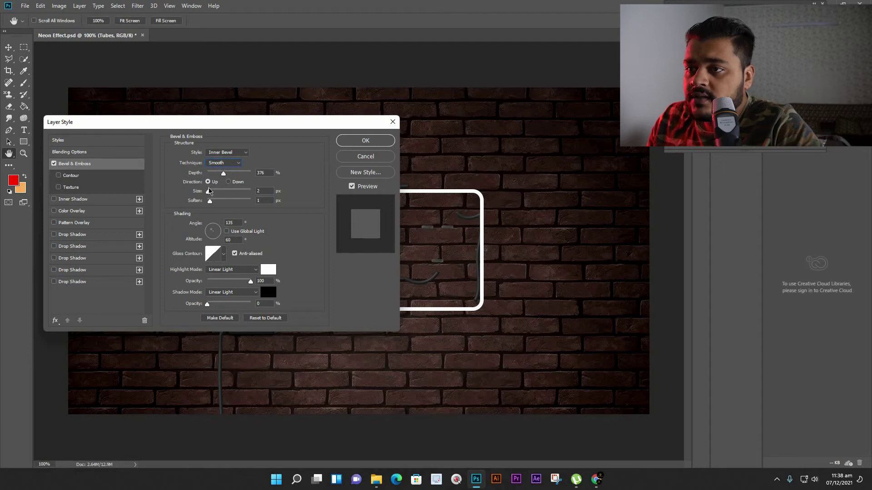
# Set the bevel size to 4 px, soften to 2 px, and highlight mode to Linear Light.
pyautogui.moveTo(209, 191); pyautogui.dragTo(211, 192)
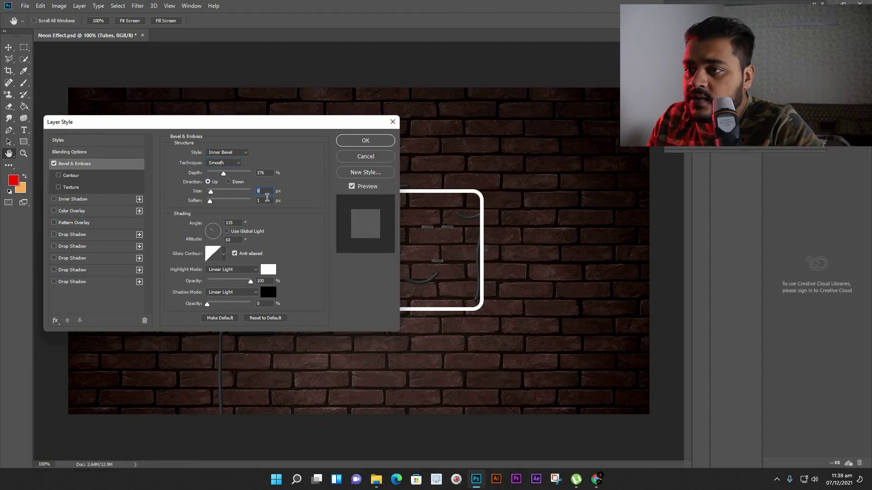
pyautogui.write('4')
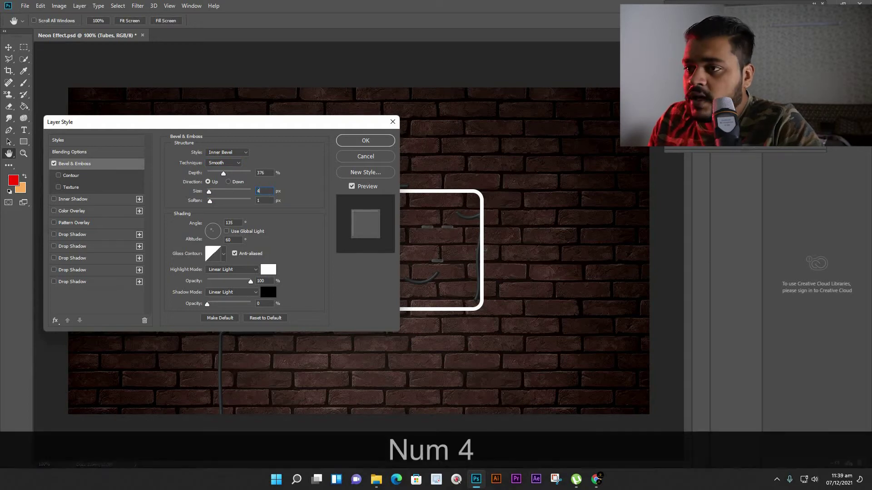
pyautogui.press('Tab')
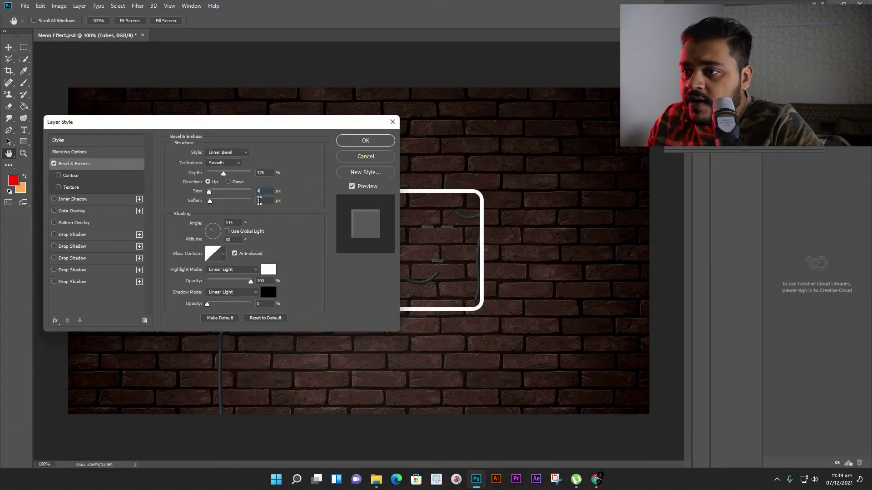
pyautogui.write('2')
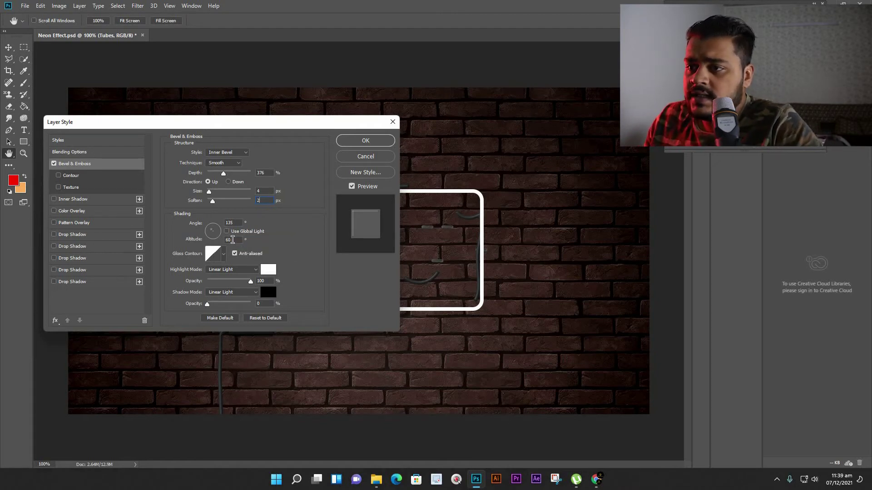
pyautogui.click(247, 270)
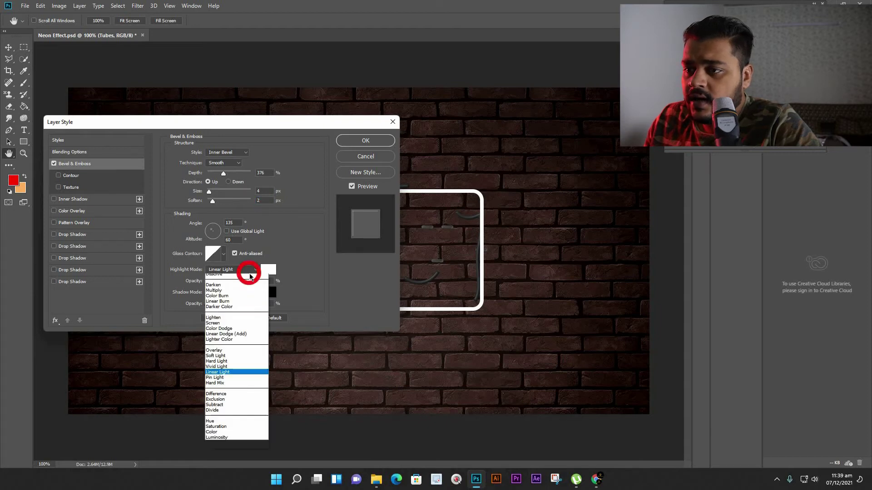
pyautogui.click(220, 381)
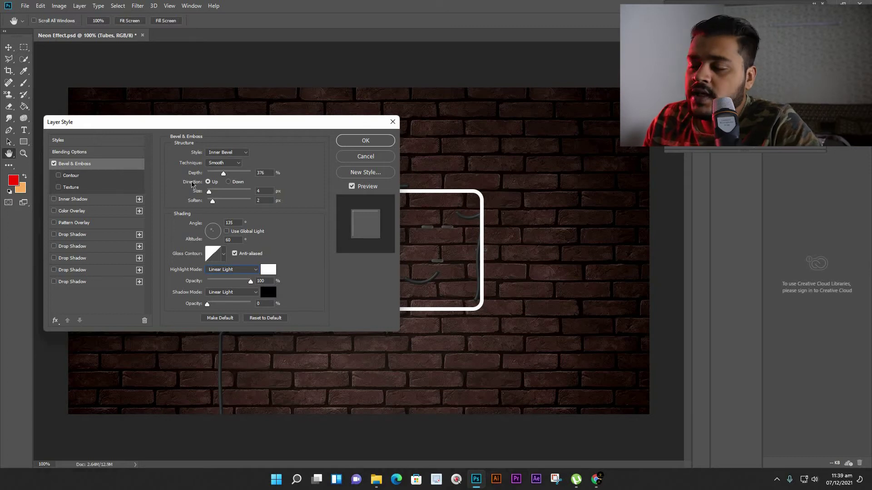
# Add a pink #ff7587 Inner Shadow to the Tubes layer.
pyautogui.click(54, 200)
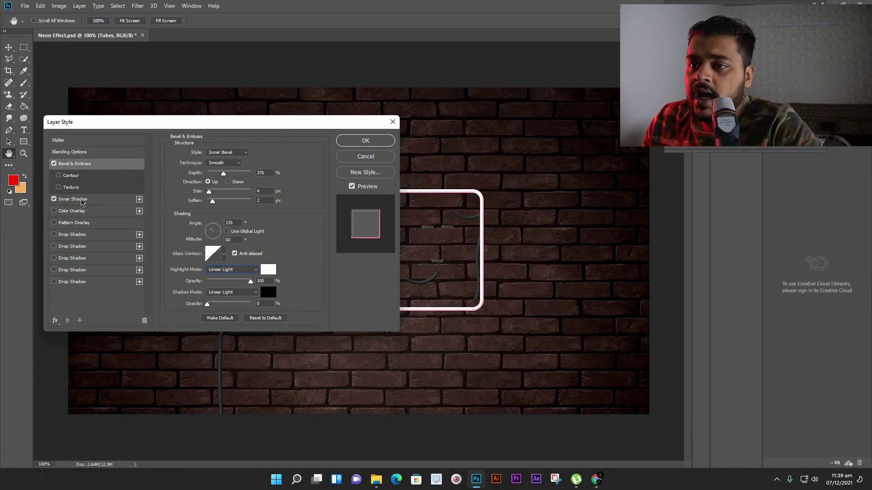
pyautogui.click(78, 199)
pyautogui.click(263, 156)
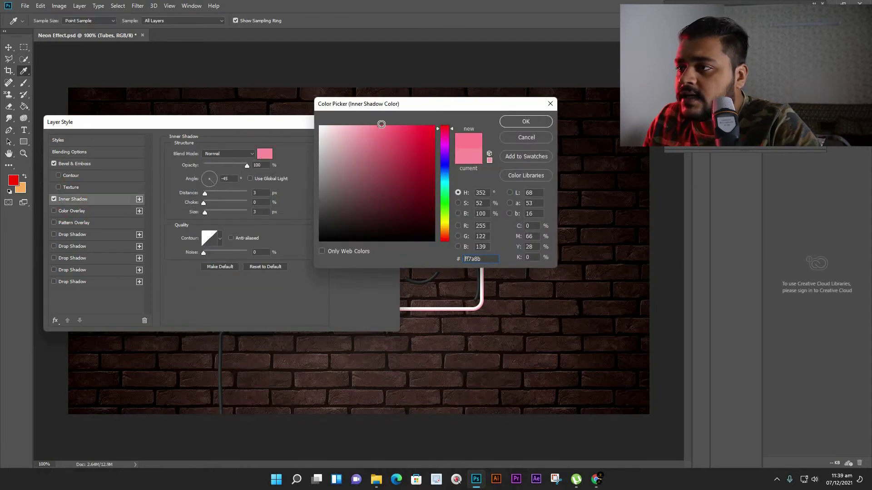
pyautogui.click(382, 126)
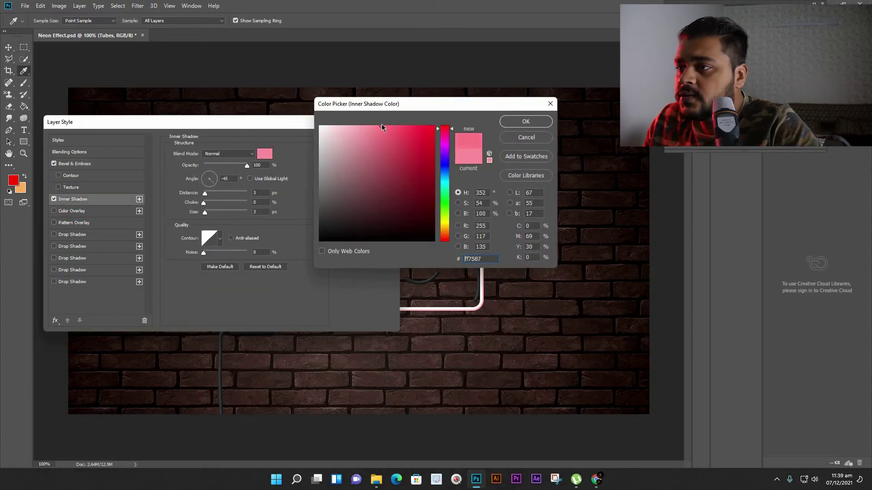
pyautogui.click(526, 123)
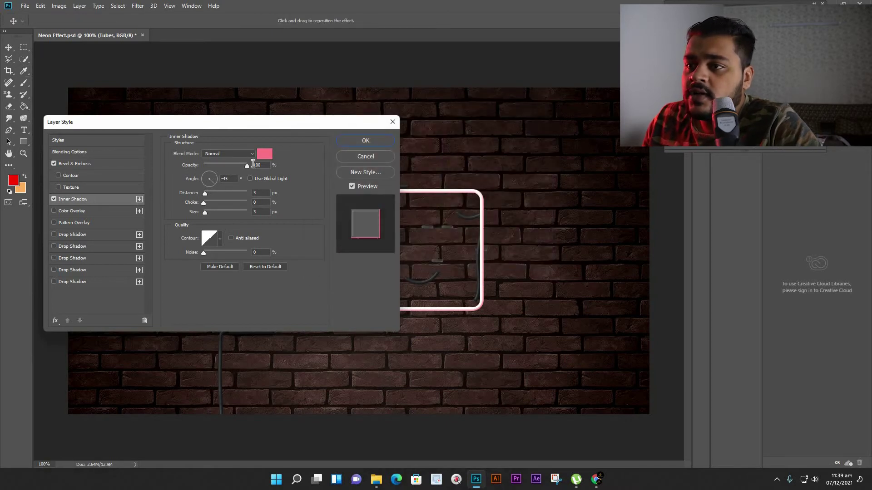
pyautogui.click(225, 155)
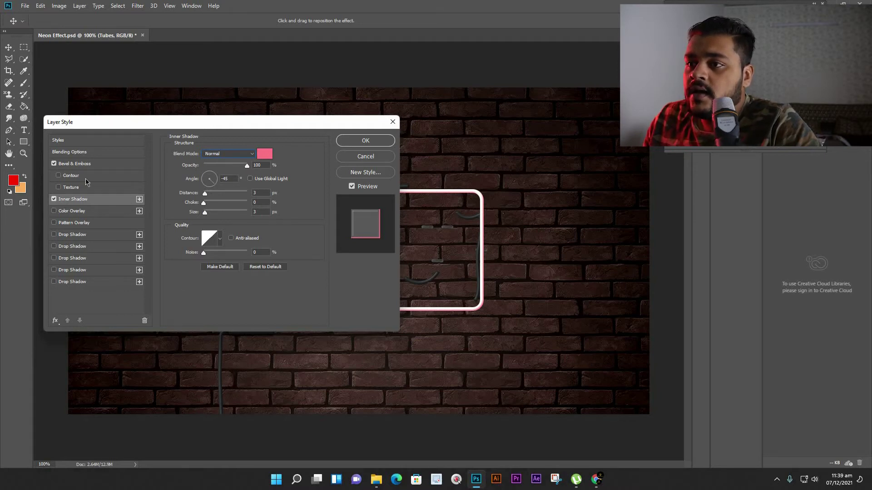
# Add a pale peach #ffeadf Color Overlay to the tube.
pyautogui.click(62, 215)
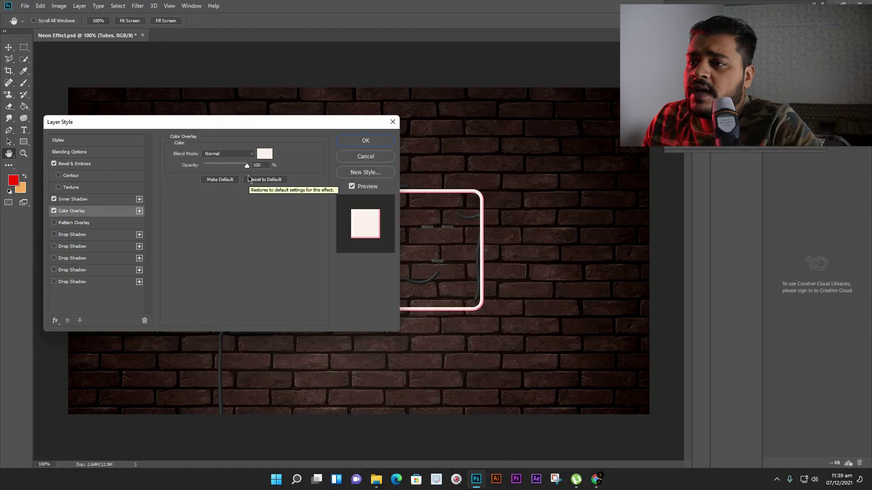
pyautogui.click(265, 154)
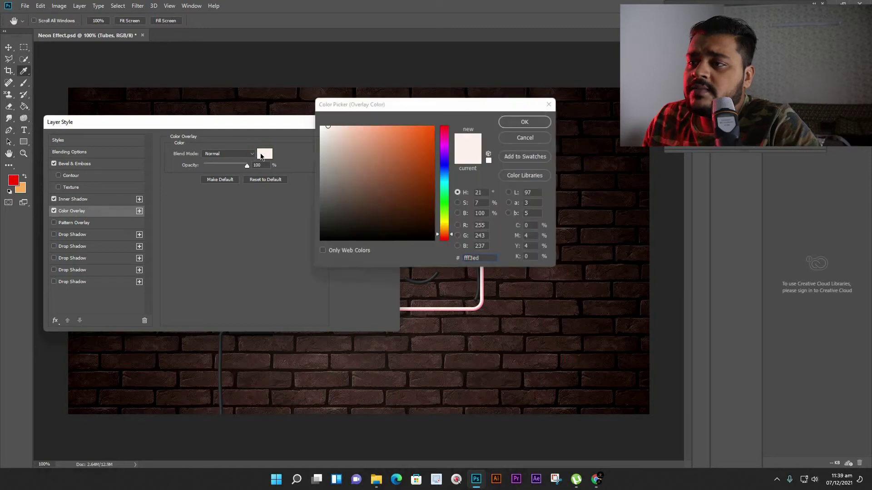
pyautogui.click(332, 126)
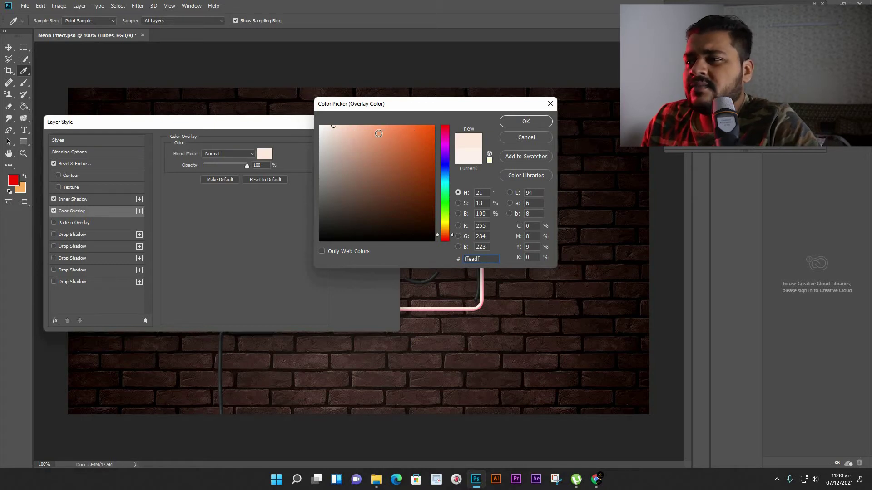
pyautogui.click(516, 122)
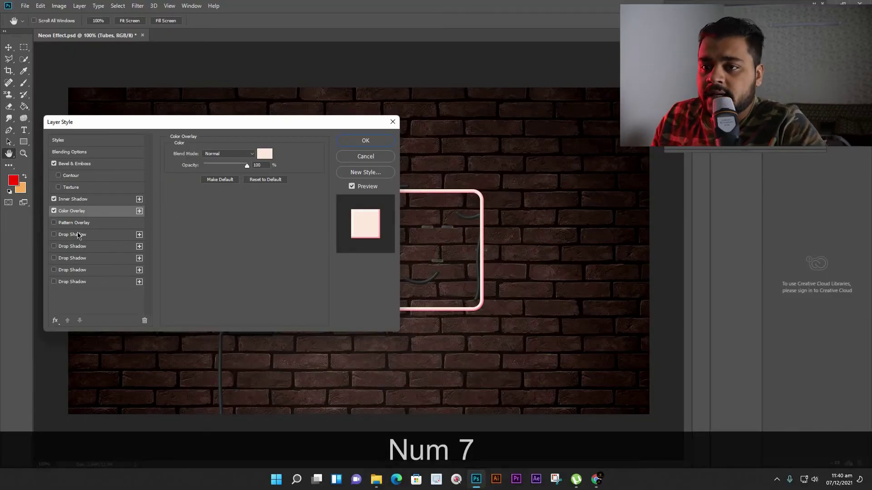
# Enable the first Drop Shadow in saturated red-pink at 70% opacity, spread 8, size 15.
pyautogui.click(87, 235)
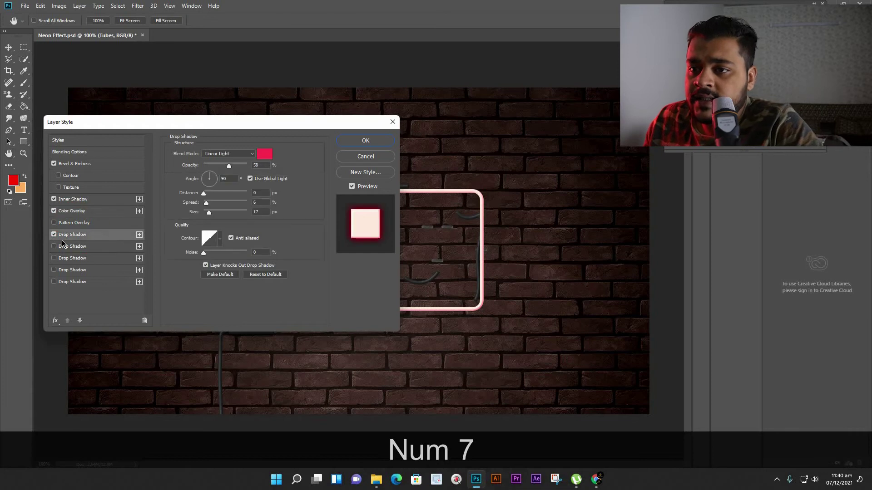
pyautogui.click(265, 154)
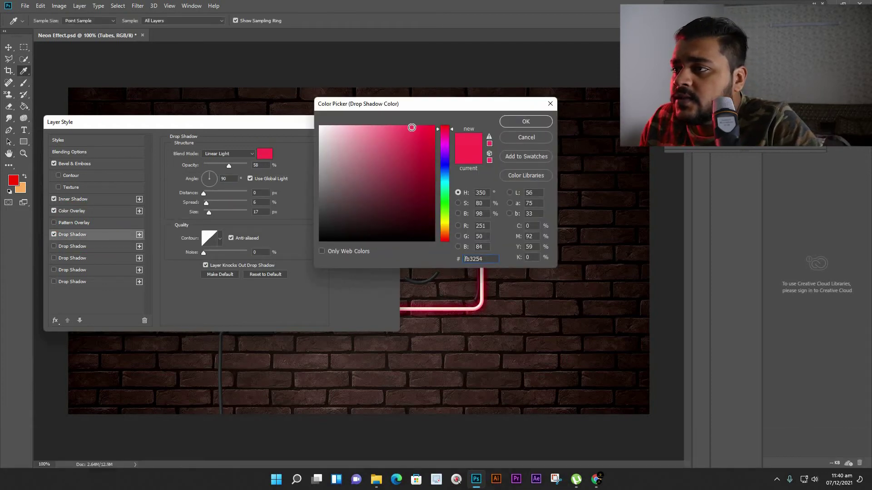
pyautogui.moveTo(408, 126); pyautogui.dragTo(418, 125)
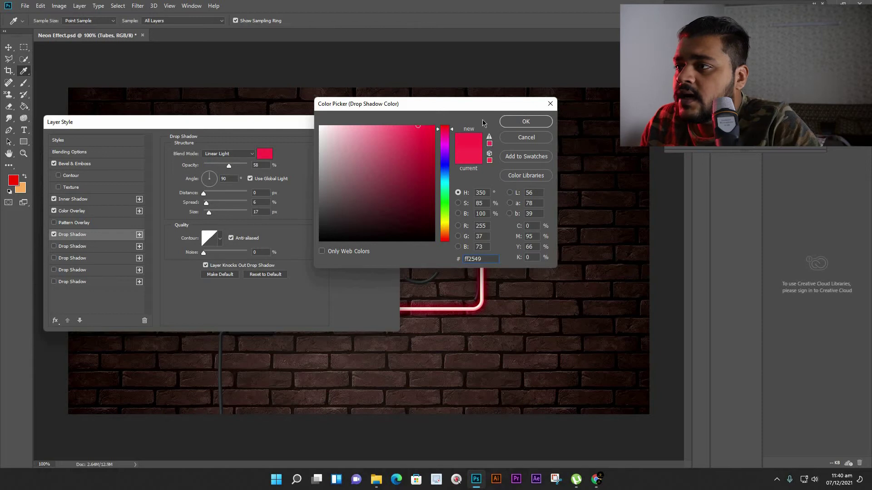
pyautogui.click(516, 121)
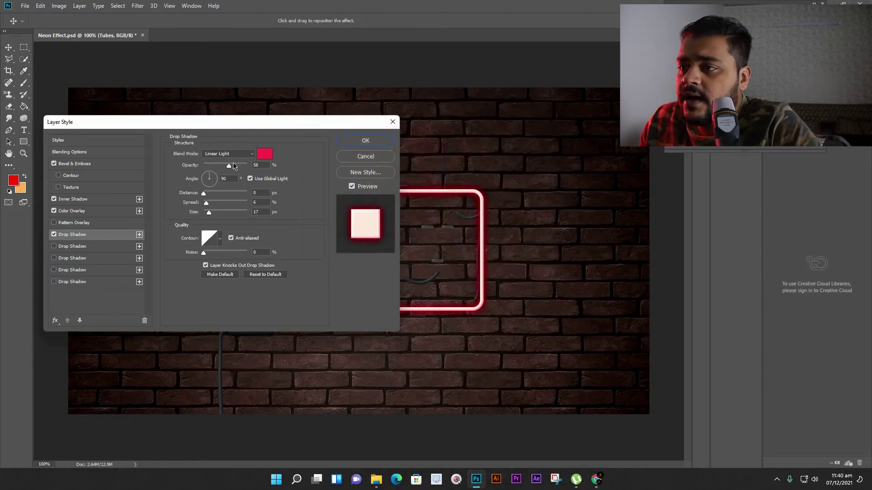
pyautogui.click(233, 164)
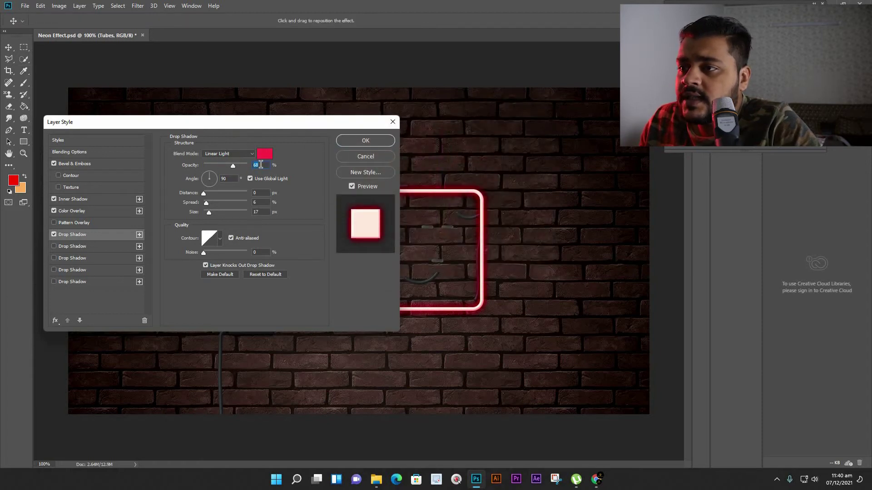
pyautogui.write('0')
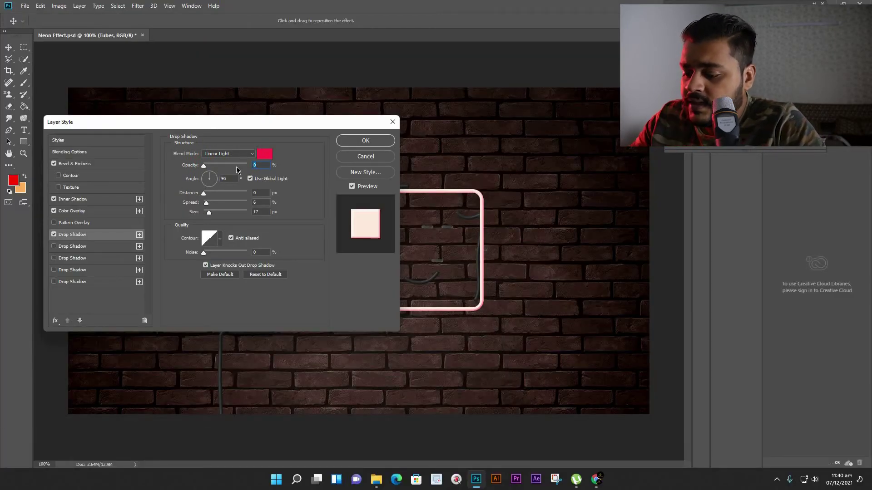
pyautogui.write('70')
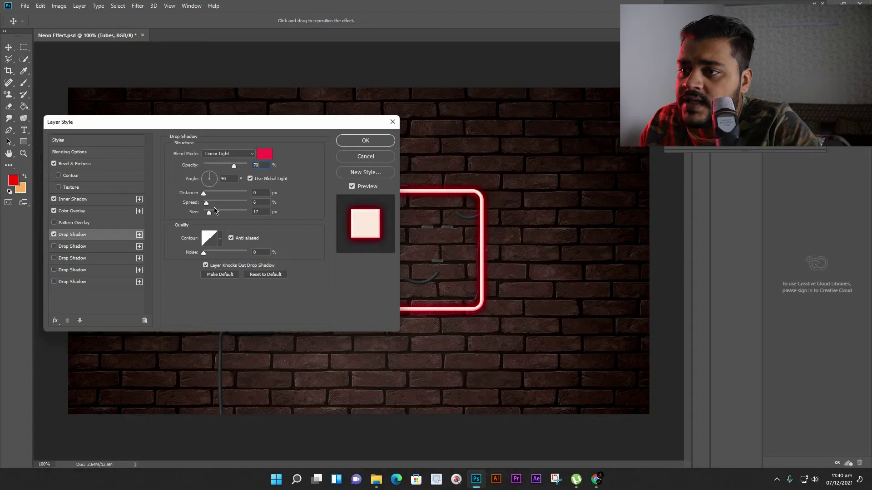
pyautogui.click(256, 202)
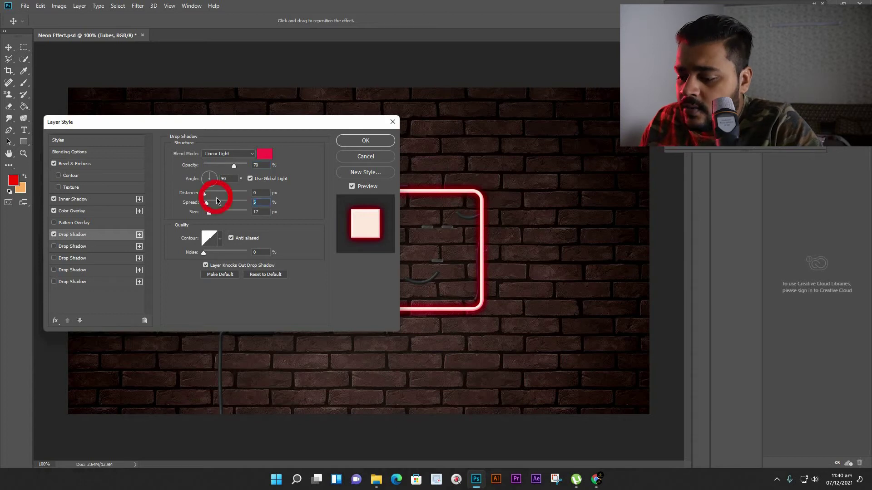
pyautogui.write('8')
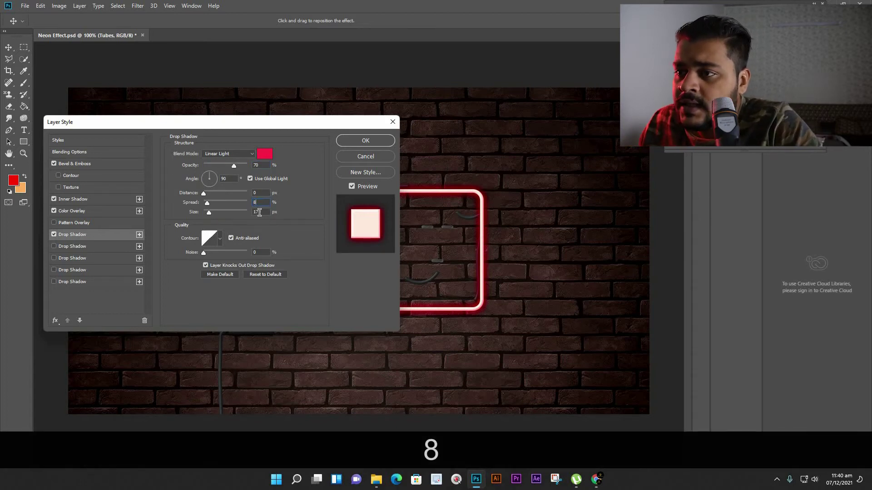
pyautogui.click(256, 212)
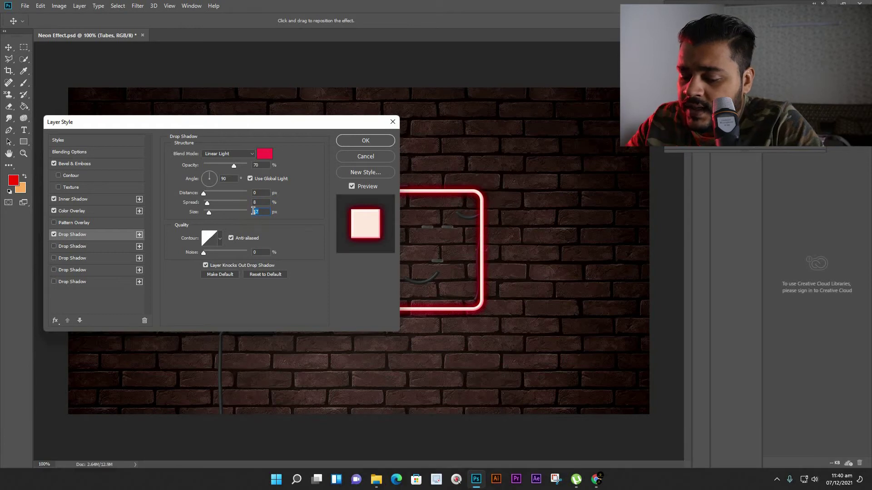
pyautogui.write('15')
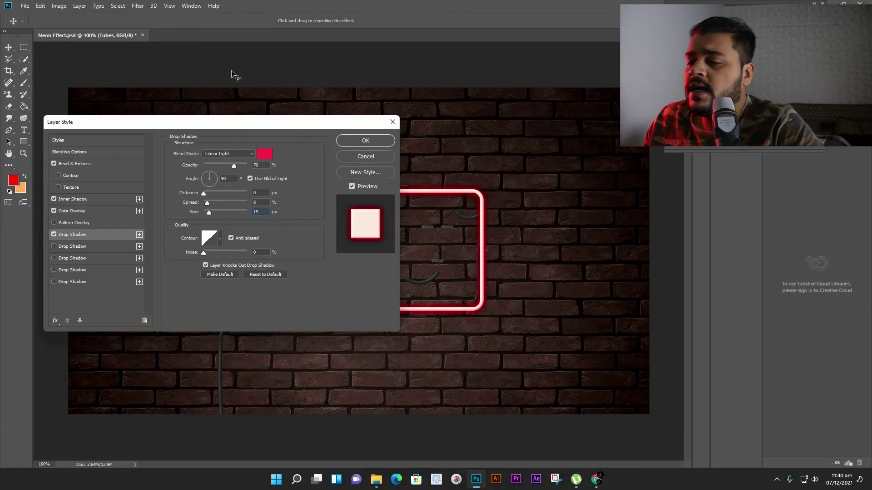
pyautogui.moveTo(243, 132)
pyautogui.mouseDown()
pyautogui.moveTo(155, 132)
pyautogui.moveTo(315, 123)
pyautogui.mouseUp()
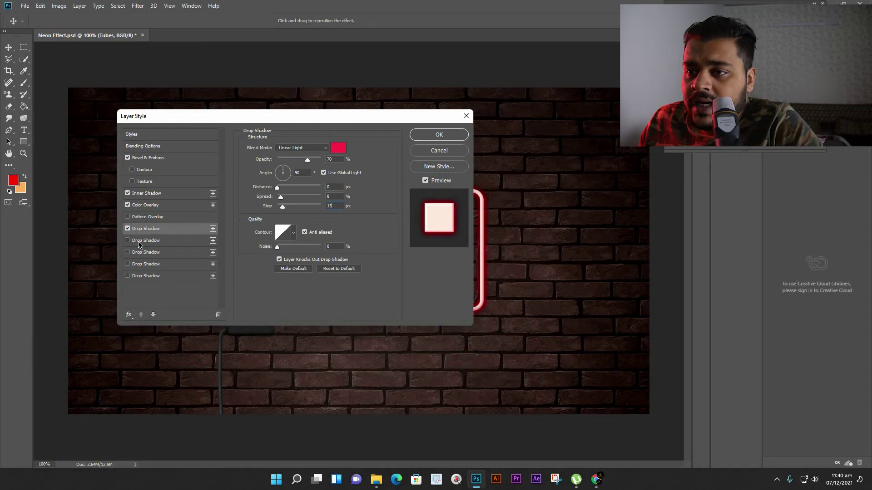
# Enable the second Drop Shadow at 50% opacity with a slightly adjusted pale pink.
pyautogui.click(139, 242)
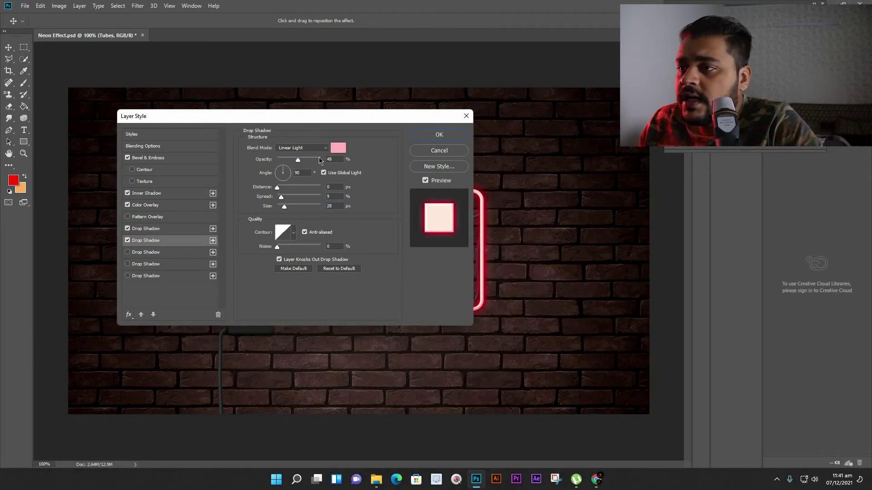
pyautogui.doubleClick(334, 159)
pyautogui.write('50')
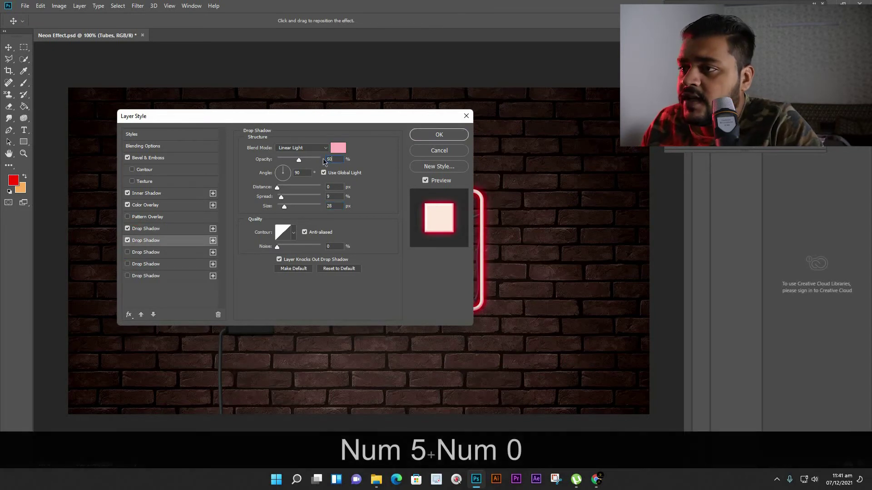
pyautogui.click(367, 150)
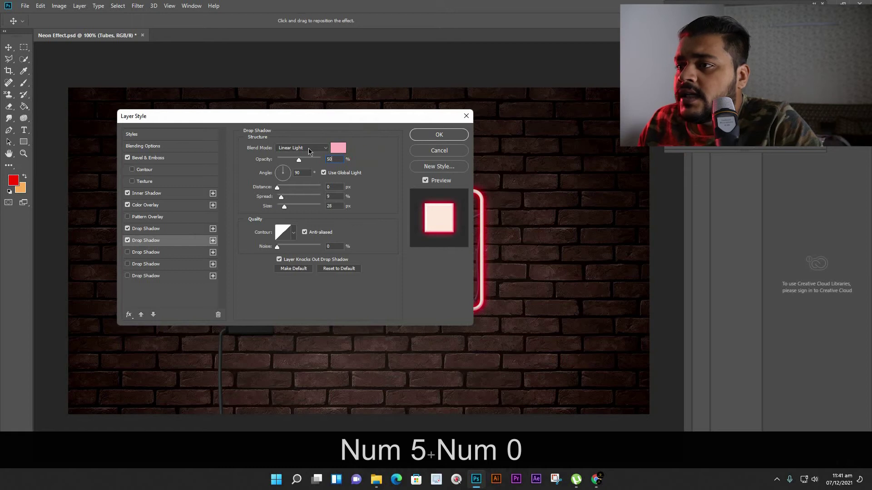
pyautogui.click(338, 148)
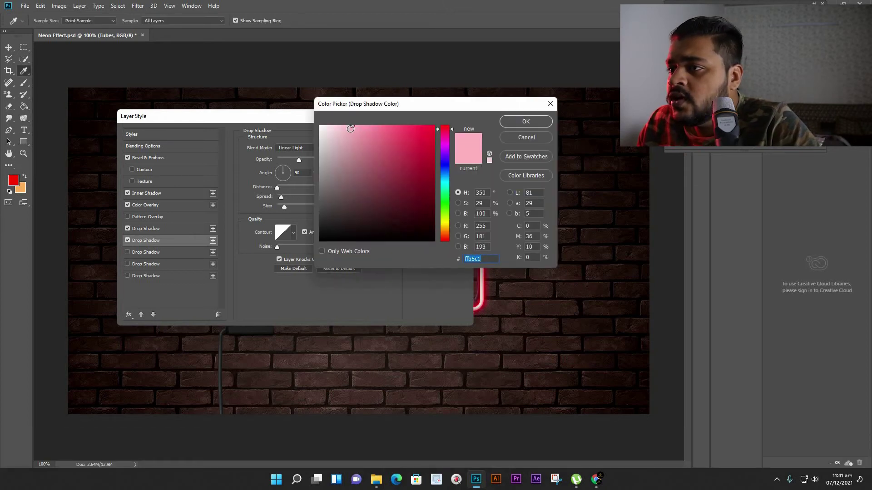
pyautogui.moveTo(350, 129); pyautogui.dragTo(355, 126)
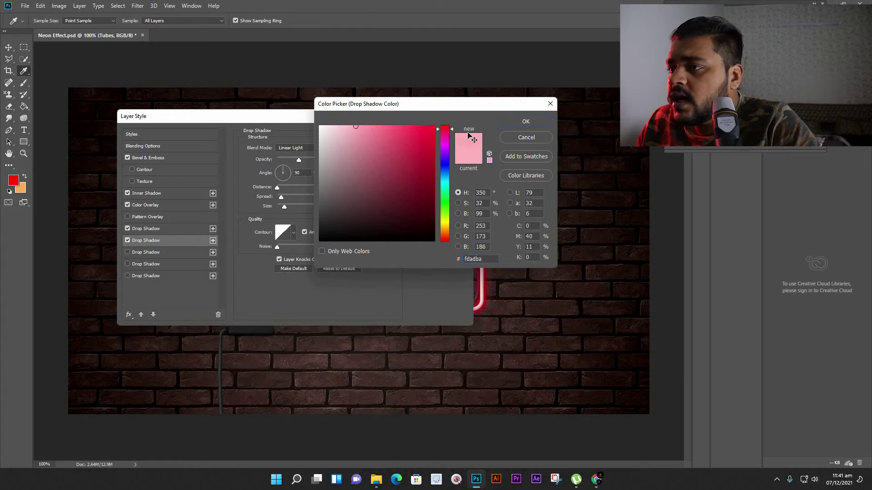
pyautogui.click(526, 121)
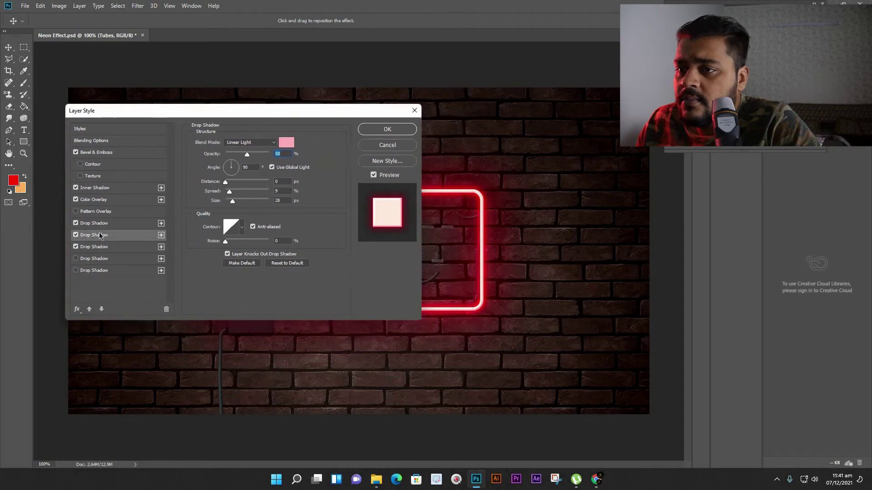
pyautogui.moveTo(331, 117); pyautogui.dragTo(279, 111)
pyautogui.click(98, 248)
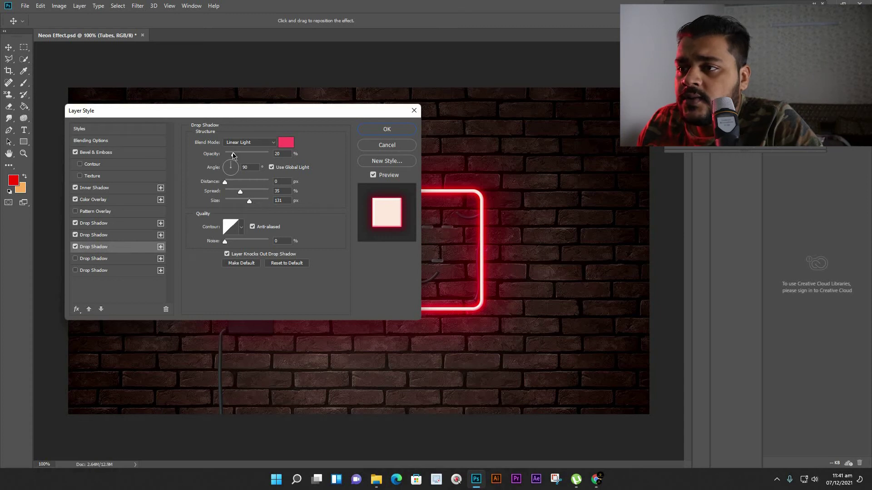
# Lighten the third drop shadow's pink and set its opacity to 15%.
pyautogui.moveTo(232, 155); pyautogui.dragTo(232, 156)
pyautogui.click(286, 143)
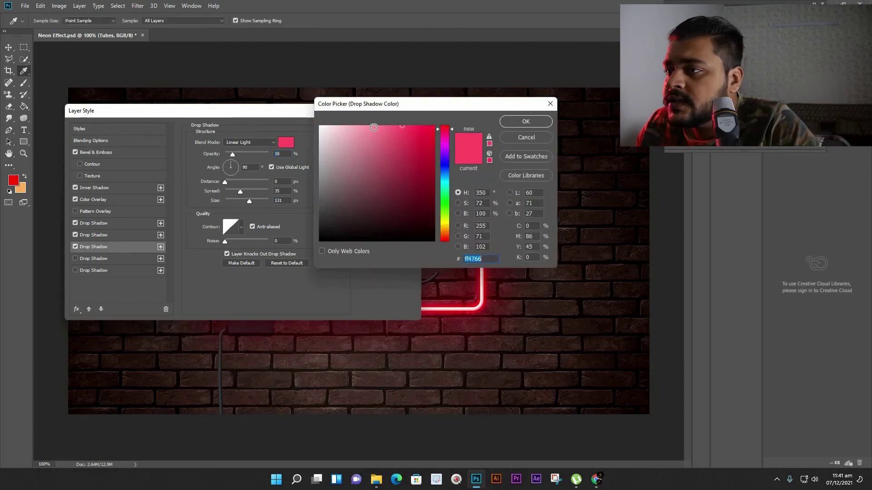
pyautogui.moveTo(374, 128); pyautogui.dragTo(399, 125)
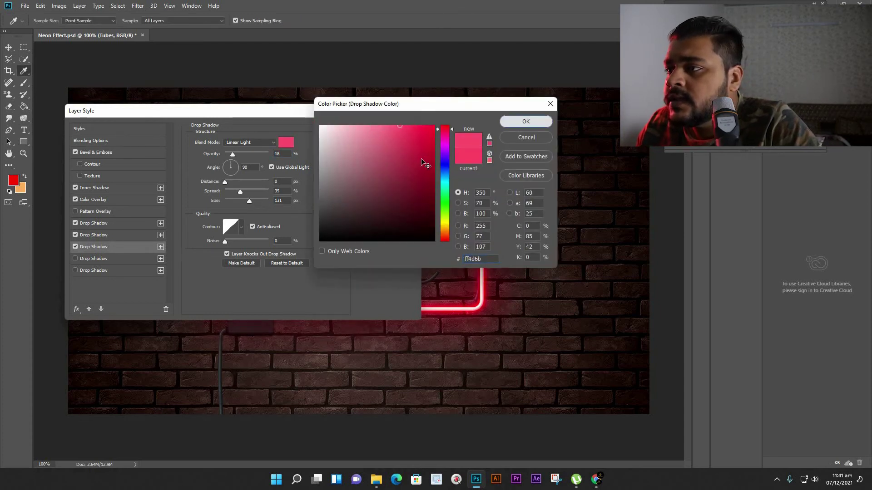
pyautogui.press('Return')
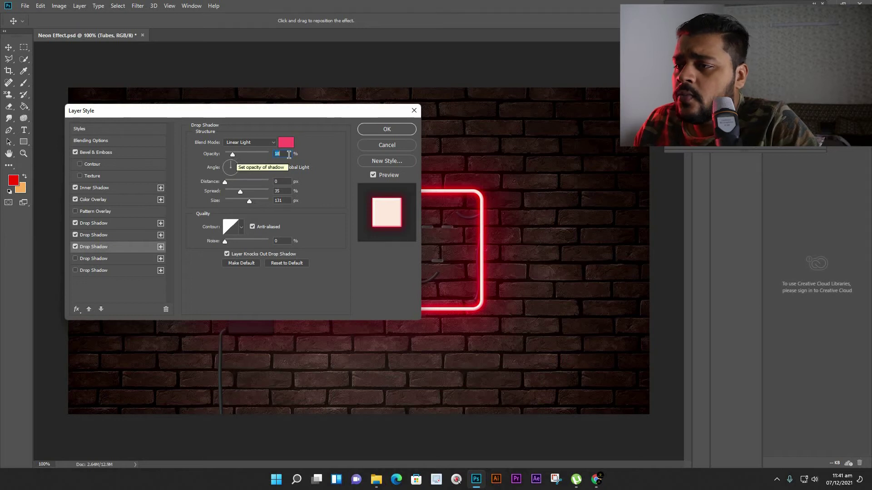
pyautogui.write('15')
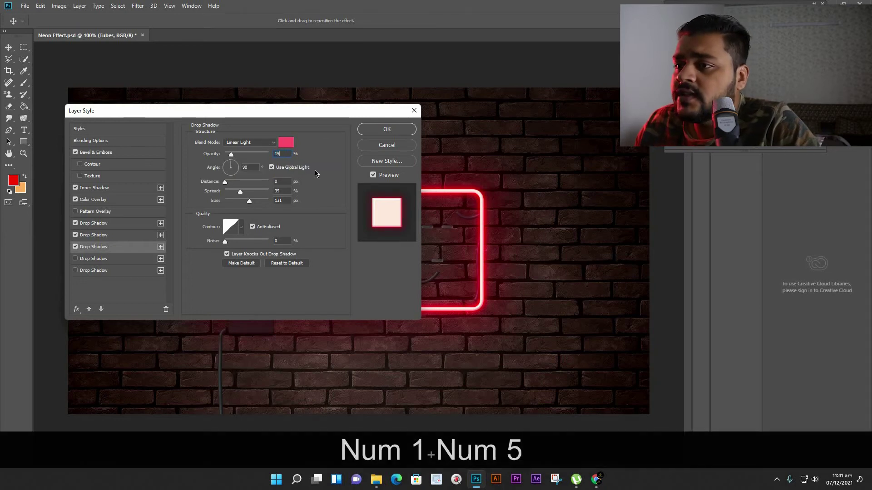
pyautogui.click(143, 260)
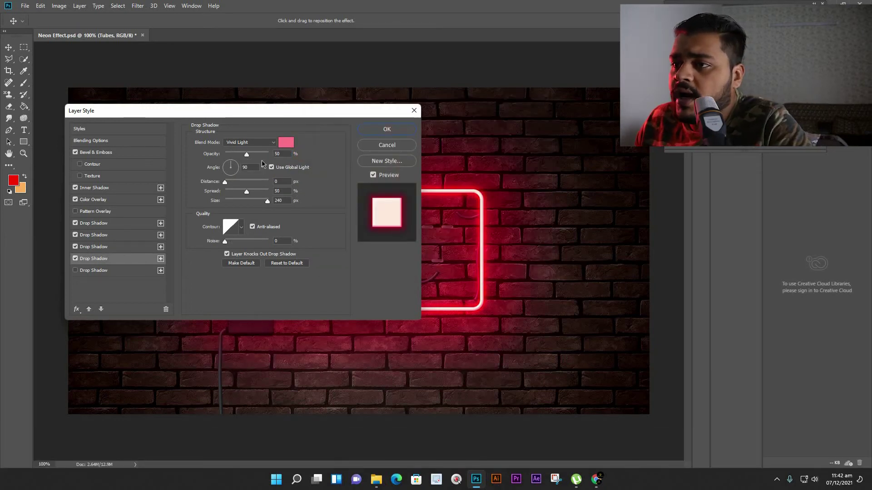
# Keep the fourth shadow's pink colour and set its blend mode to Vivid Light.
pyautogui.click(284, 144)
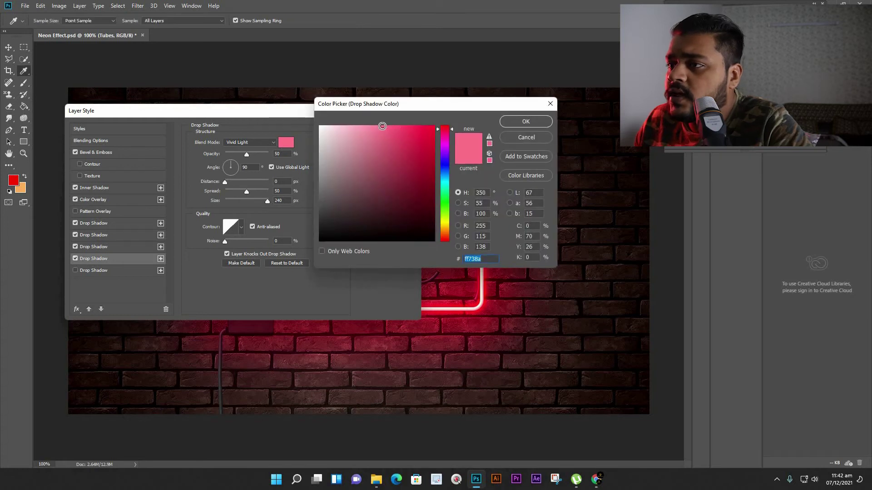
pyautogui.press('Return')
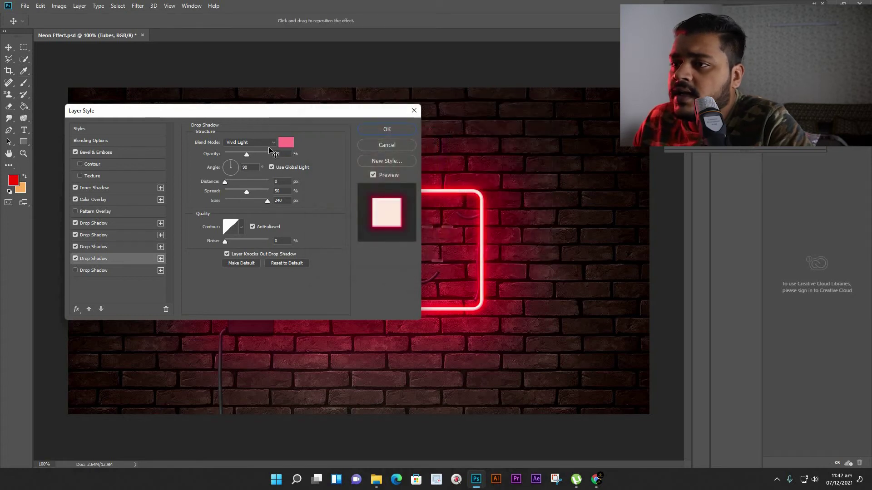
pyautogui.click(261, 144)
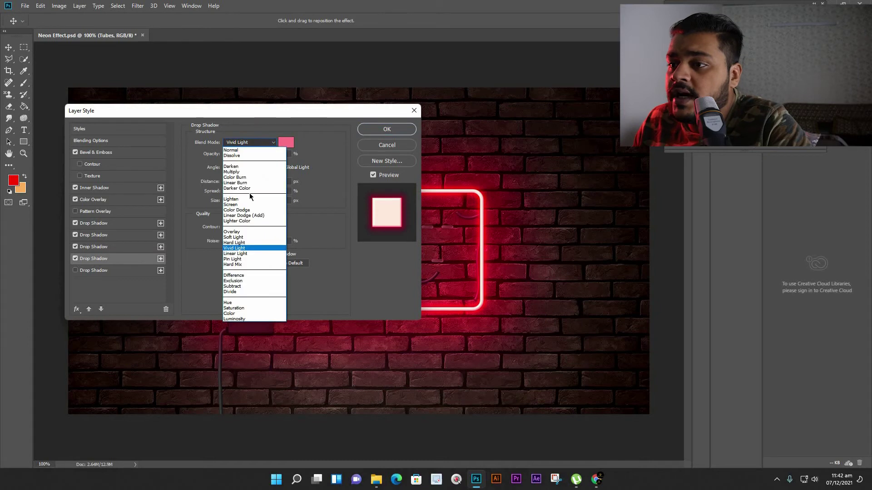
pyautogui.click(241, 249)
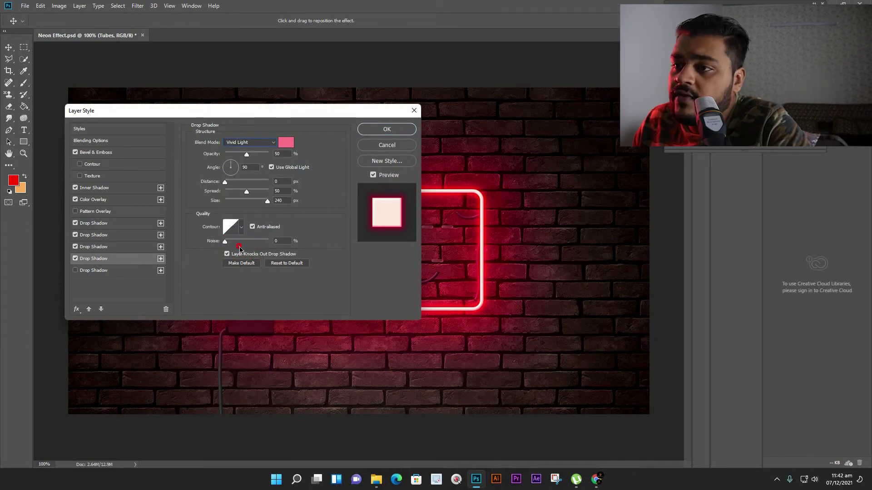
pyautogui.click(243, 144)
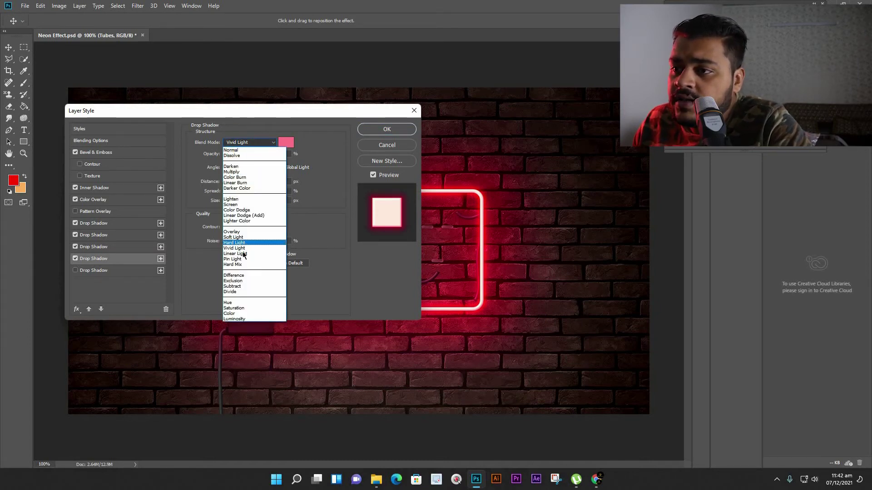
pyautogui.click(240, 253)
pyautogui.click(260, 143)
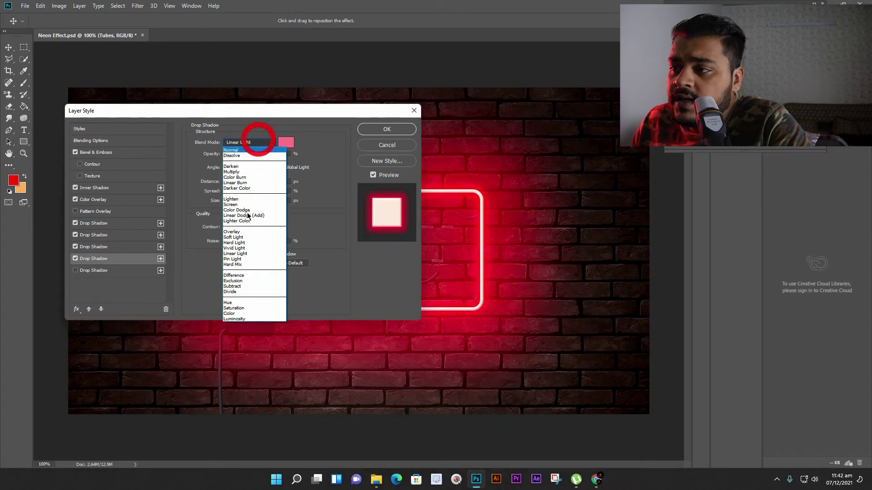
pyautogui.click(248, 249)
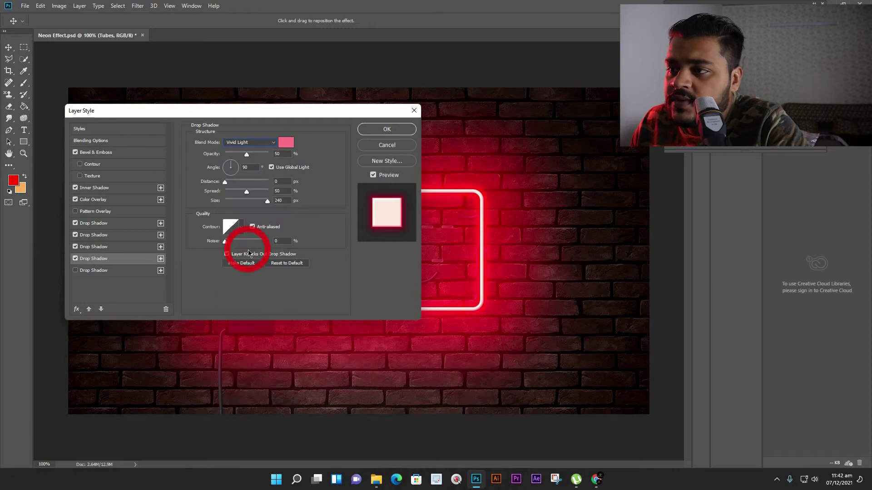
# Set the fourth shadow's opacity to 70% and size to 250 px.
pyautogui.click(251, 154)
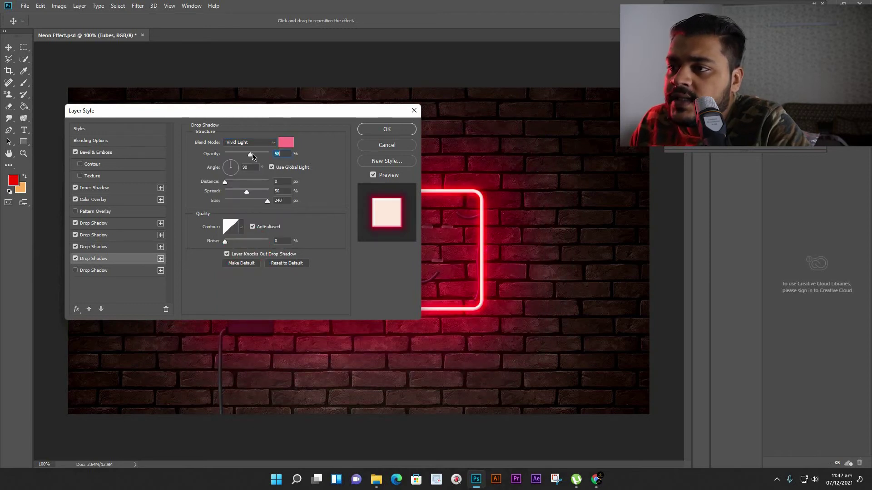
pyautogui.write('70')
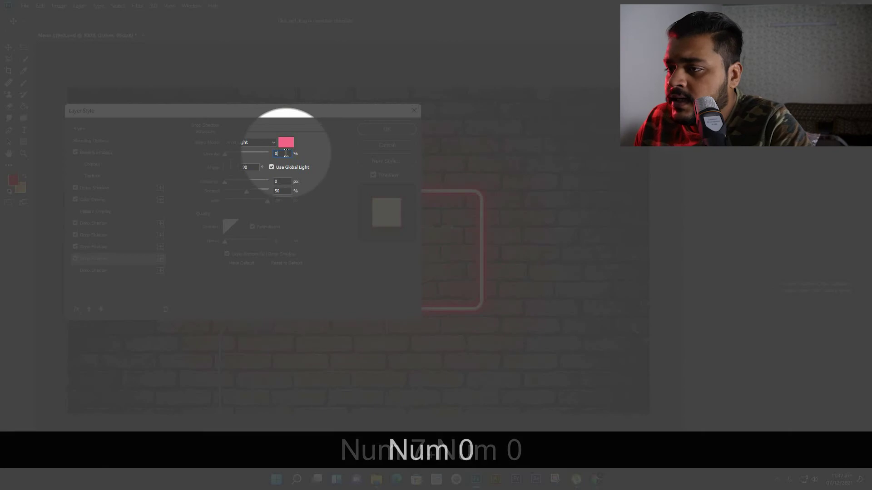
pyautogui.press('Left')
pyautogui.write('7')
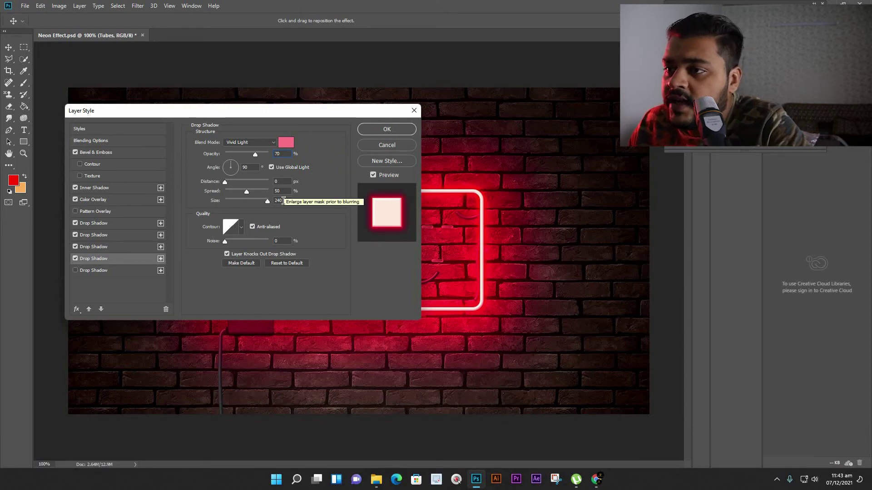
pyautogui.moveTo(268, 204); pyautogui.dragTo(268, 205)
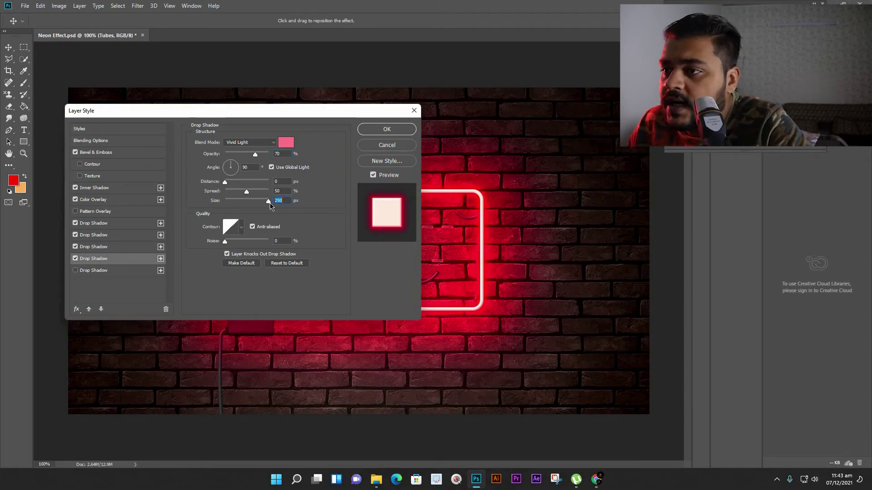
# Give the dark drop shadow 51% opacity, 15 px distance and 10 px size, then apply the style.
pyautogui.click(91, 271)
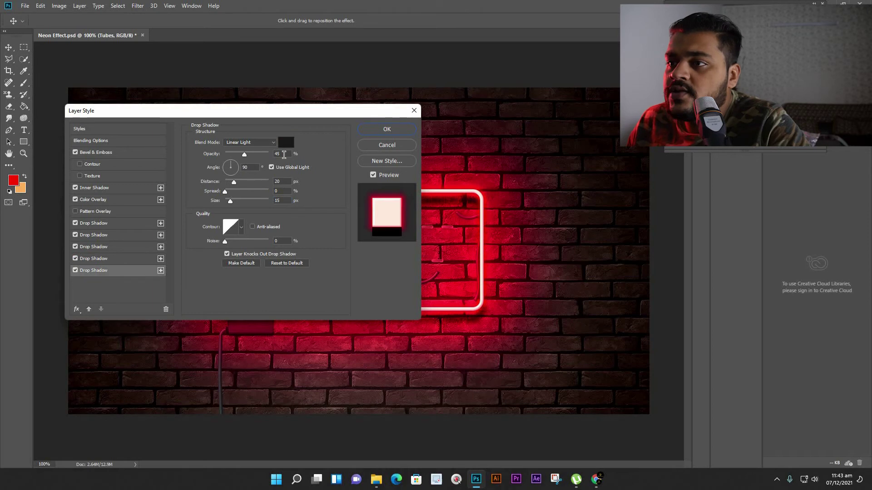
pyautogui.moveTo(304, 110); pyautogui.dragTo(232, 117)
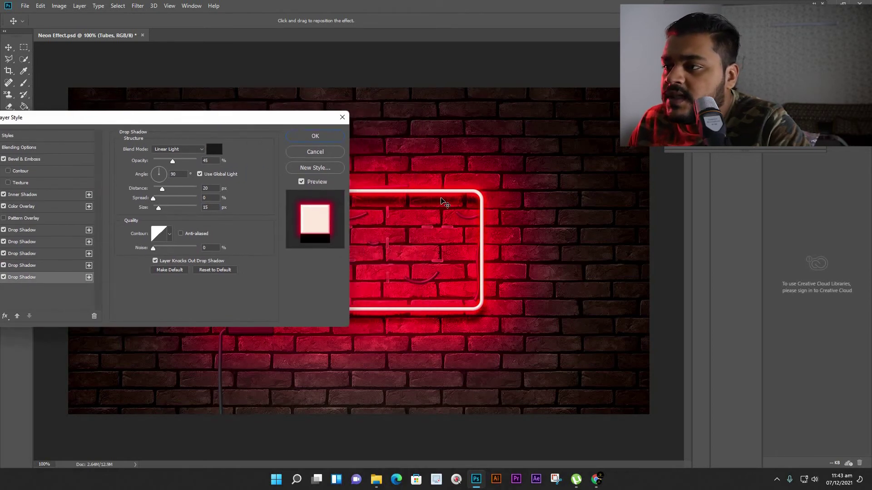
pyautogui.moveTo(177, 161); pyautogui.dragTo(176, 161)
pyautogui.click(173, 161)
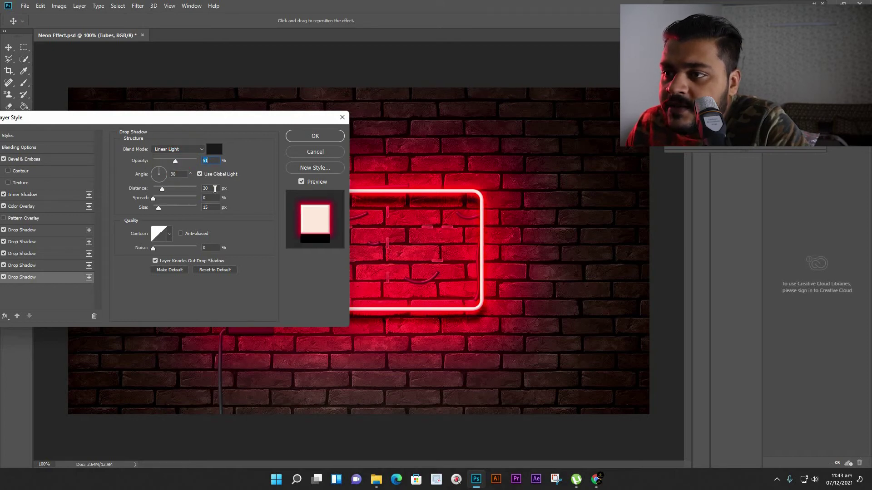
pyautogui.click(190, 185)
pyautogui.write('15')
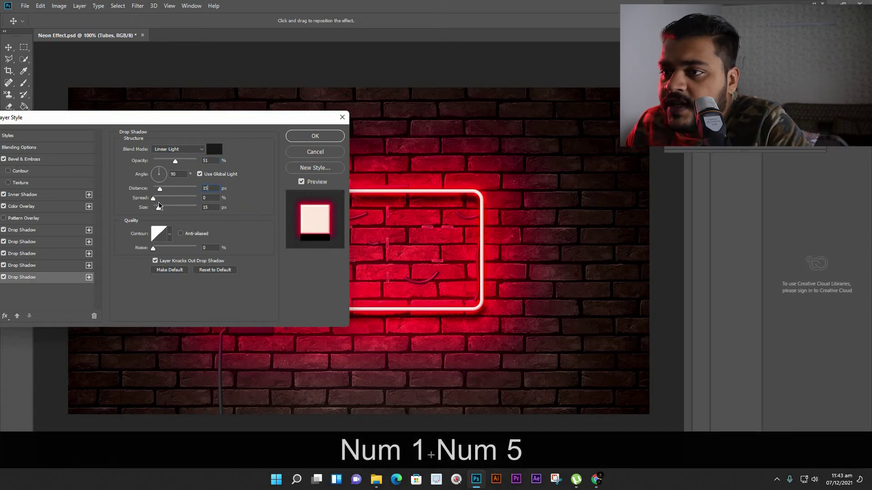
pyautogui.click(187, 209)
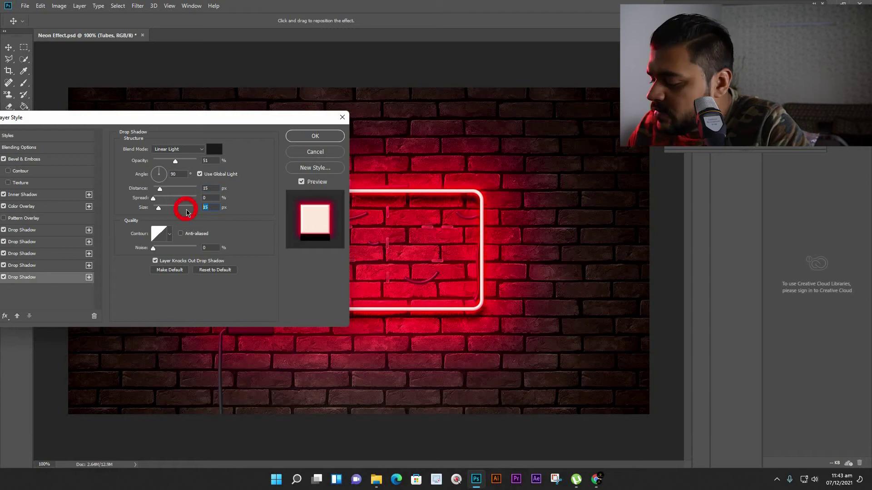
pyautogui.write('10')
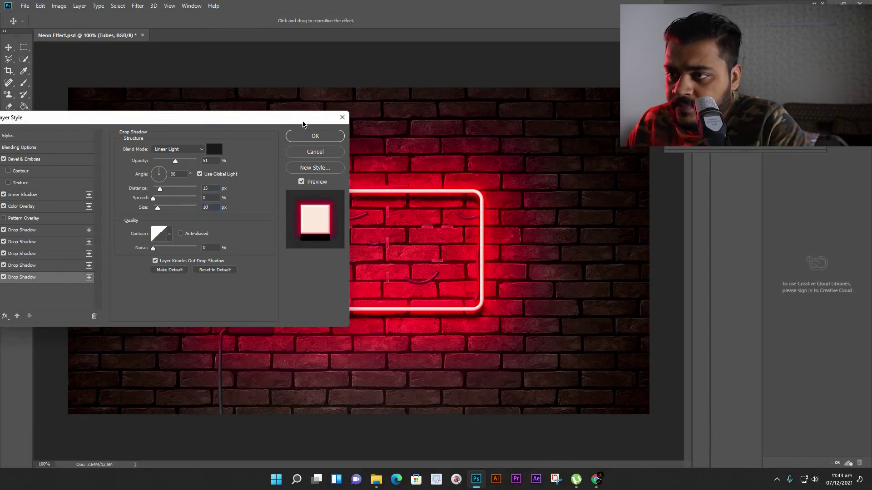
pyautogui.moveTo(303, 124); pyautogui.dragTo(369, 123)
pyautogui.click(381, 135)
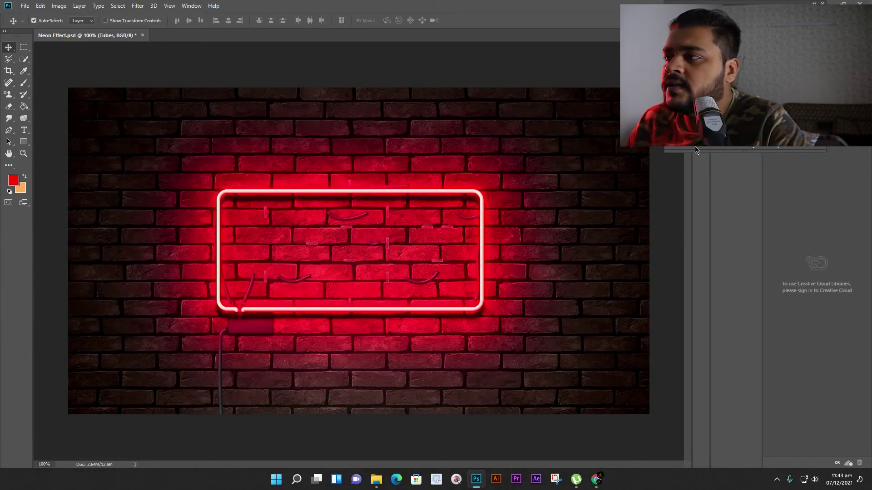
# Switch to the Type tool to write WHIZ PRIME inside the neon frame.
pyautogui.click(24, 130)
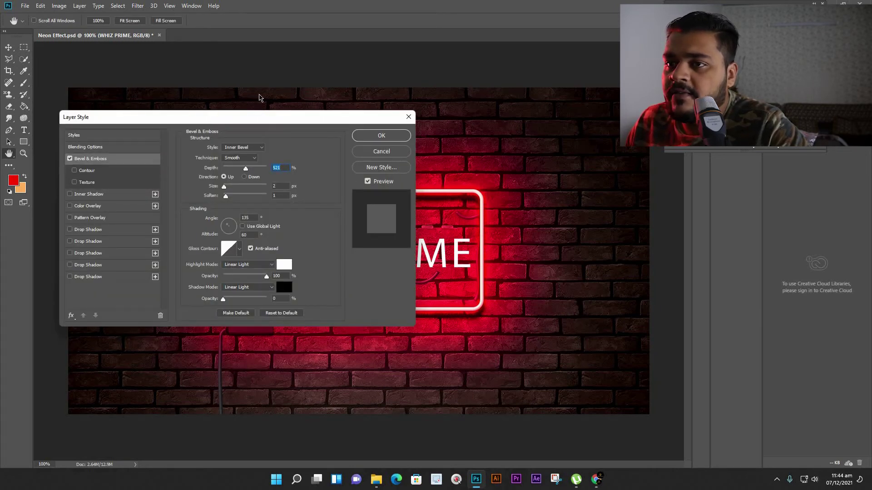
# Keep the text's Bevel & Emboss style as Inner Bevel with Smooth technique.
pyautogui.moveTo(270, 119); pyautogui.dragTo(229, 34)
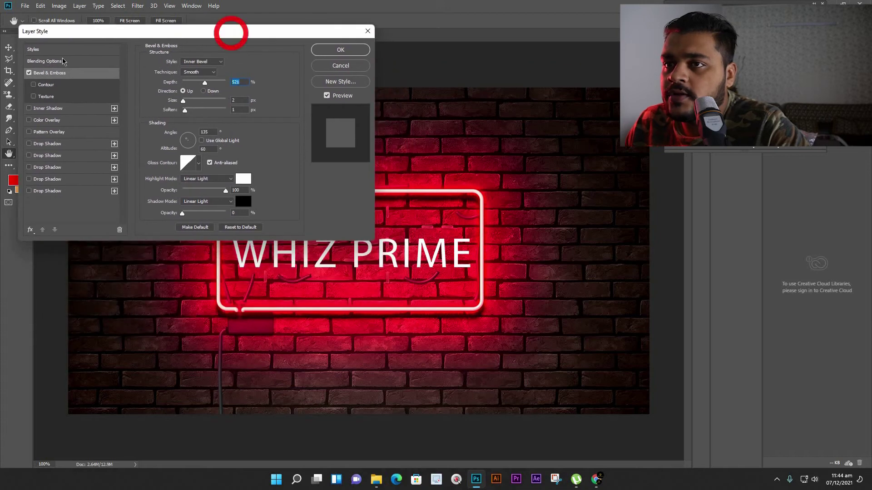
pyautogui.click(29, 74)
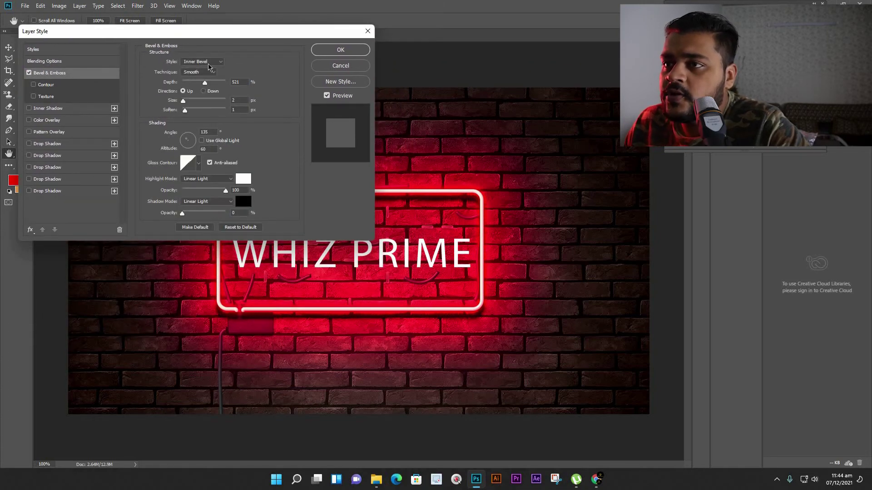
pyautogui.click(202, 61)
pyautogui.click(206, 74)
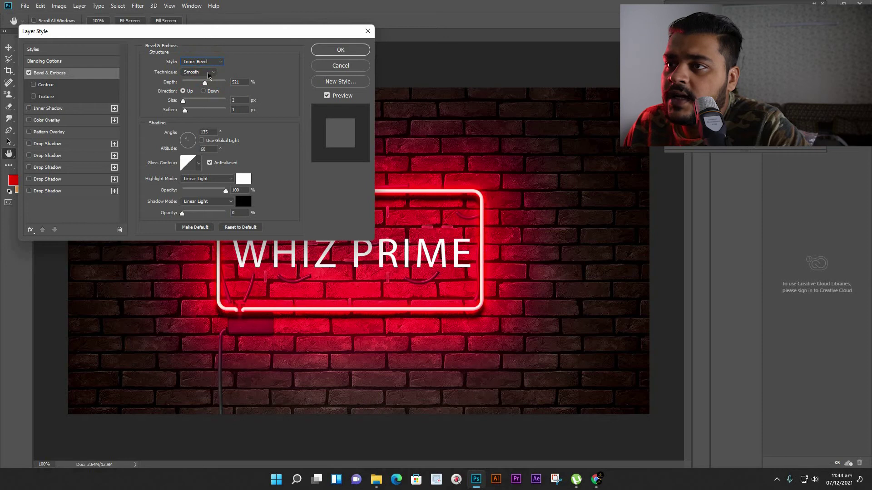
pyautogui.click(209, 72)
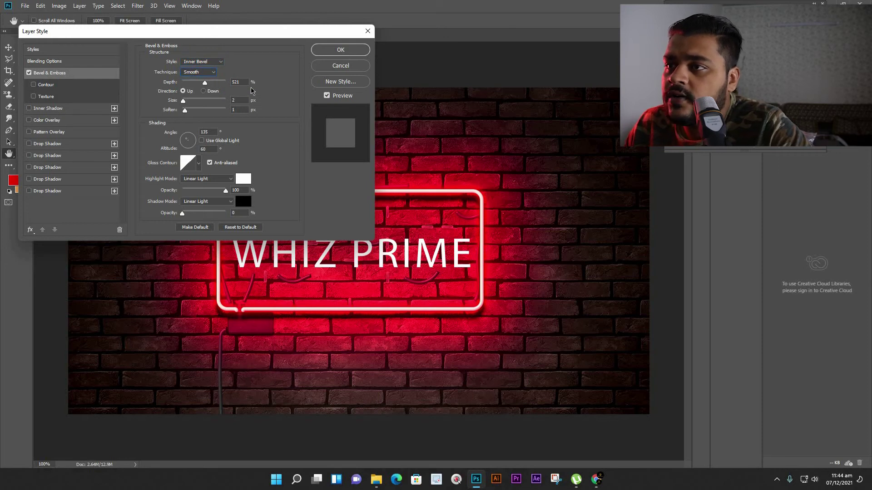
# Set the bevel to 530% depth, 3 px size, 2 px soften and 140° angle.
pyautogui.press('Tab')
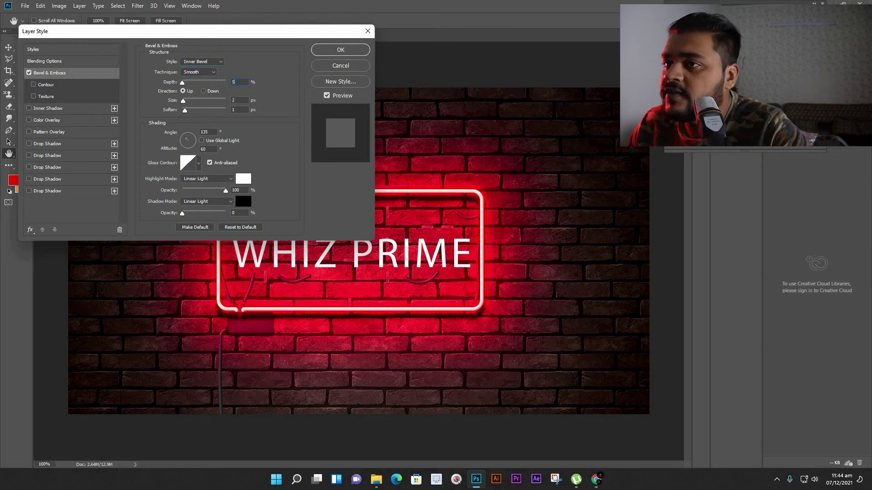
pyautogui.write('530')
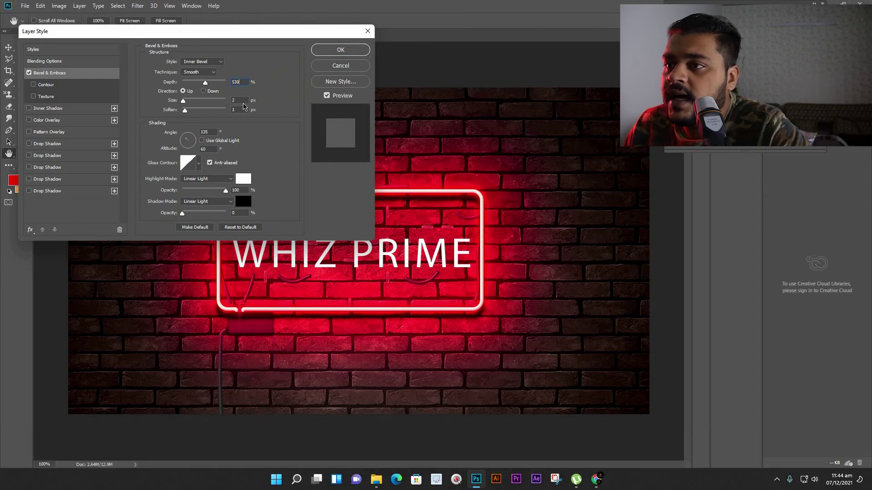
pyautogui.click(234, 101)
pyautogui.write('3')
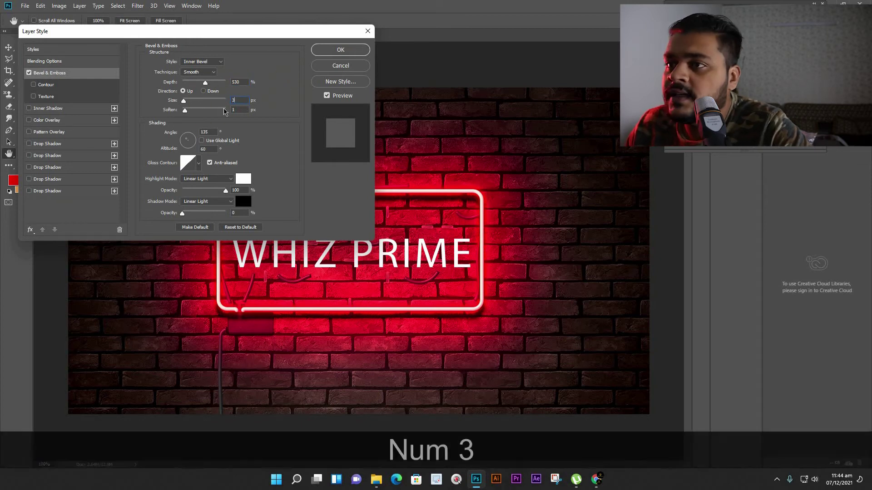
pyautogui.press('Tab')
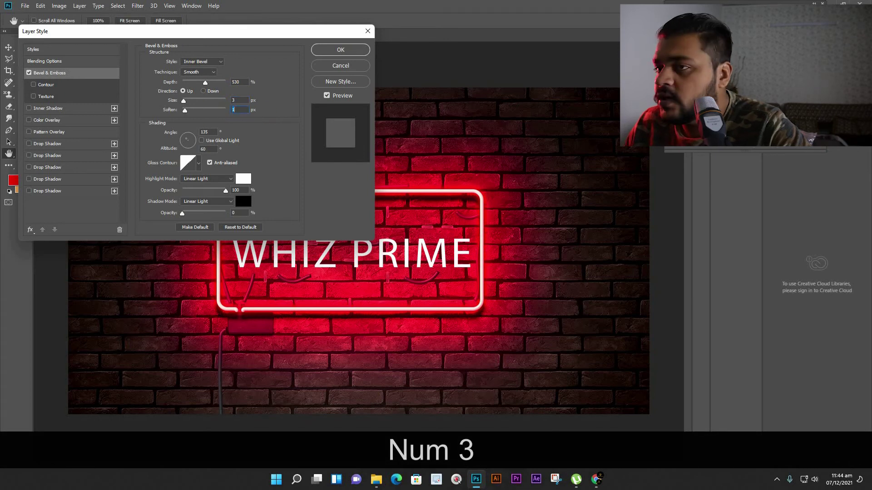
pyautogui.write('2')
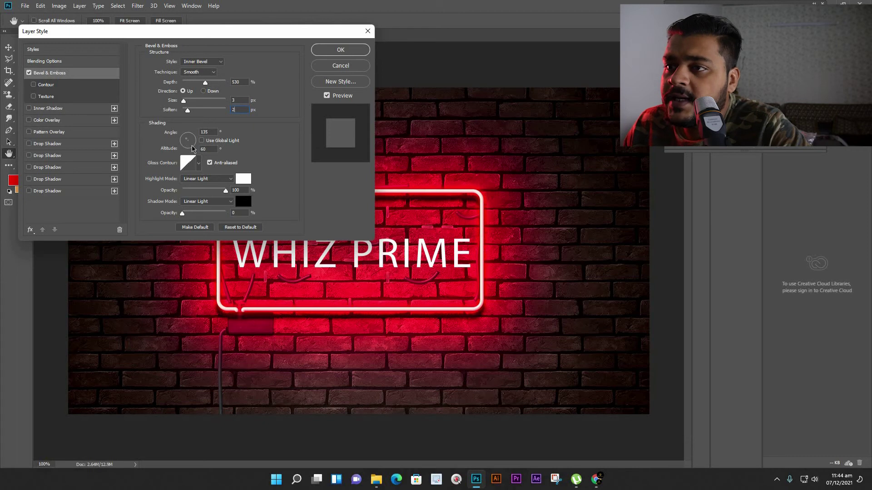
pyautogui.doubleClick(210, 131)
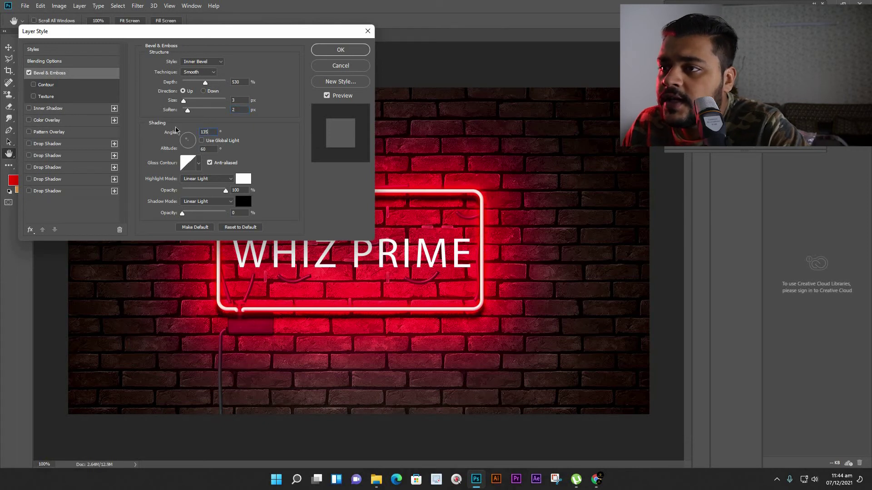
pyautogui.write('140')
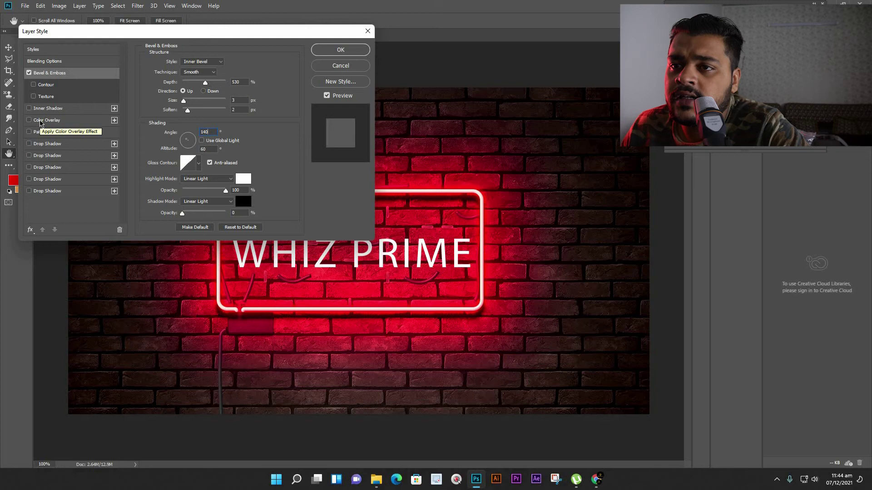
# Give the WHIZ PRIME text a pale #fff3ed Color Overlay at full opacity.
pyautogui.click(40, 123)
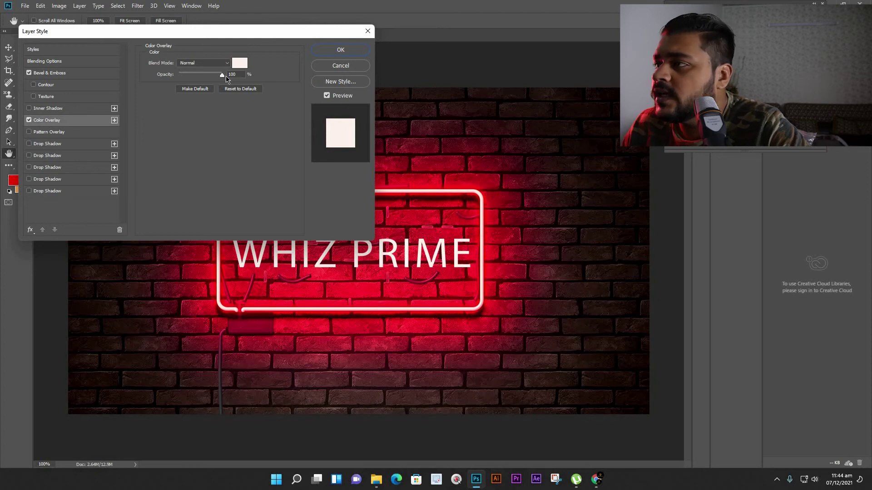
pyautogui.click(240, 62)
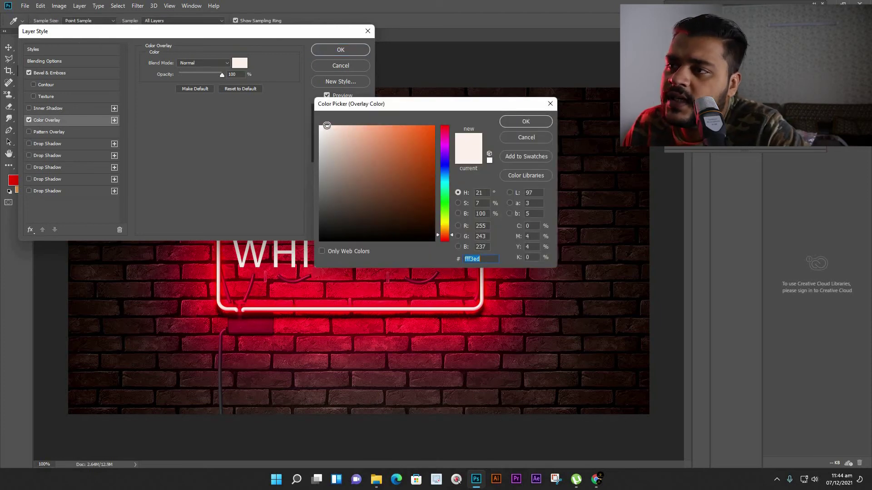
pyautogui.click(510, 122)
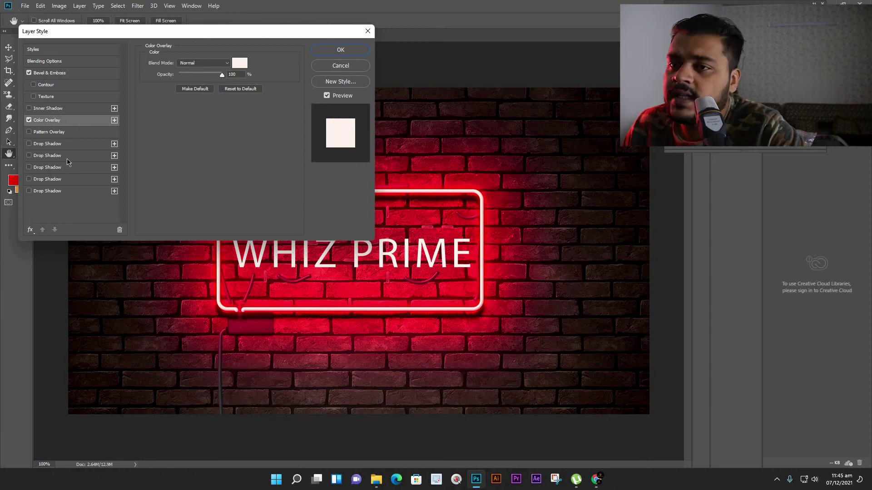
pyautogui.click(28, 144)
# Set the first drop shadow to cream #fff8e0, 50% opacity, spread 8%, size 20 px.
pyautogui.click(45, 144)
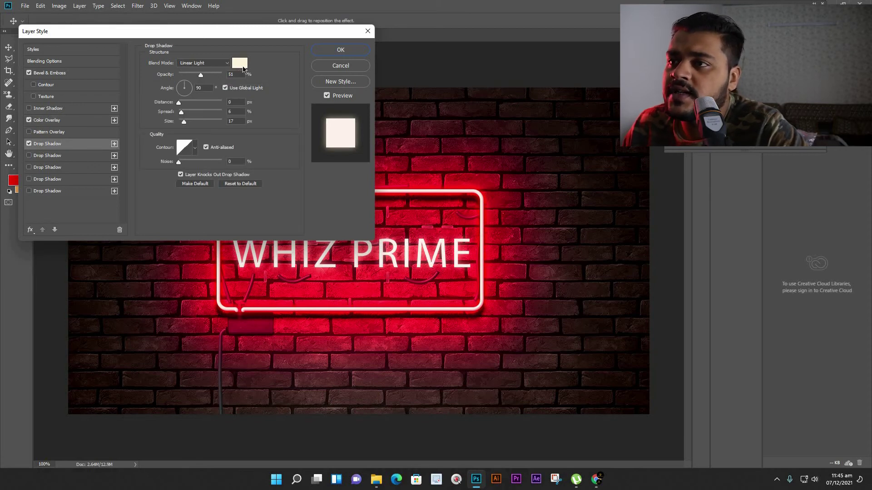
pyautogui.click(241, 64)
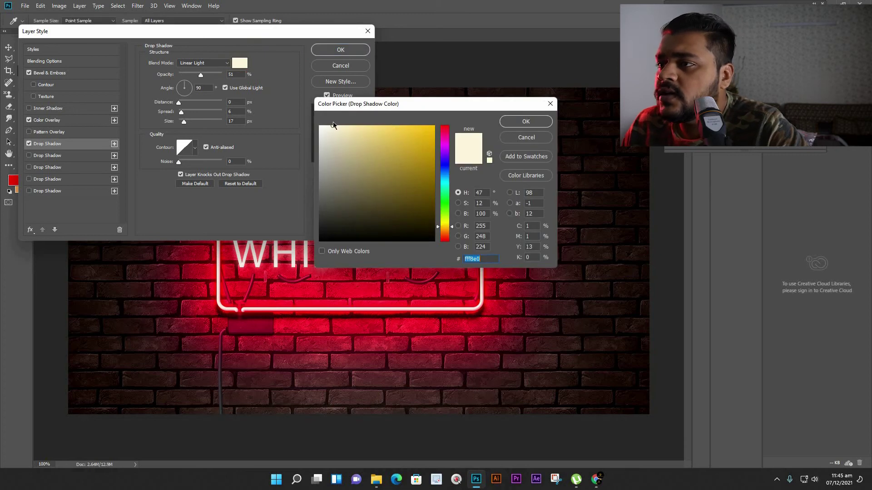
pyautogui.click(513, 121)
pyautogui.doubleClick(242, 75)
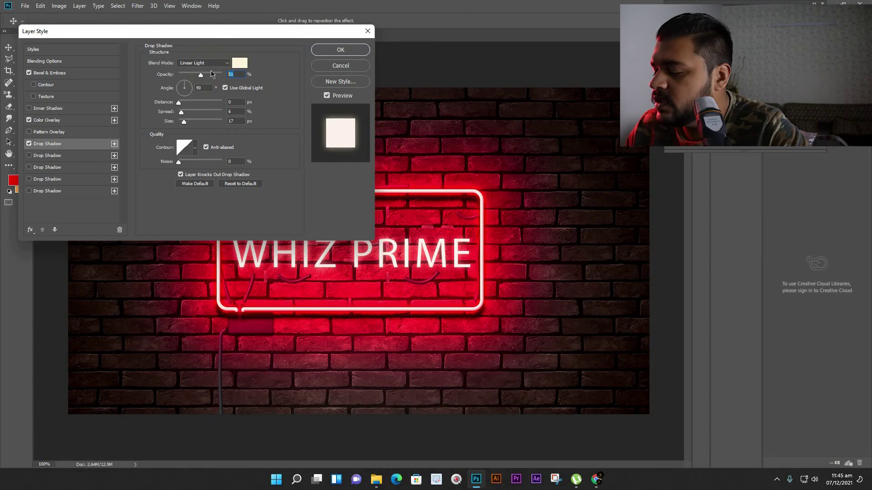
pyautogui.write('50')
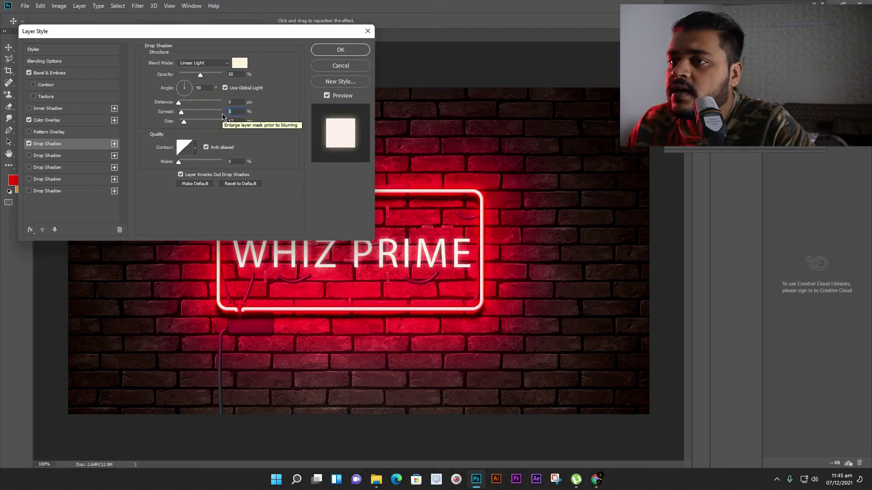
pyautogui.press('Up')
pyautogui.write('8')
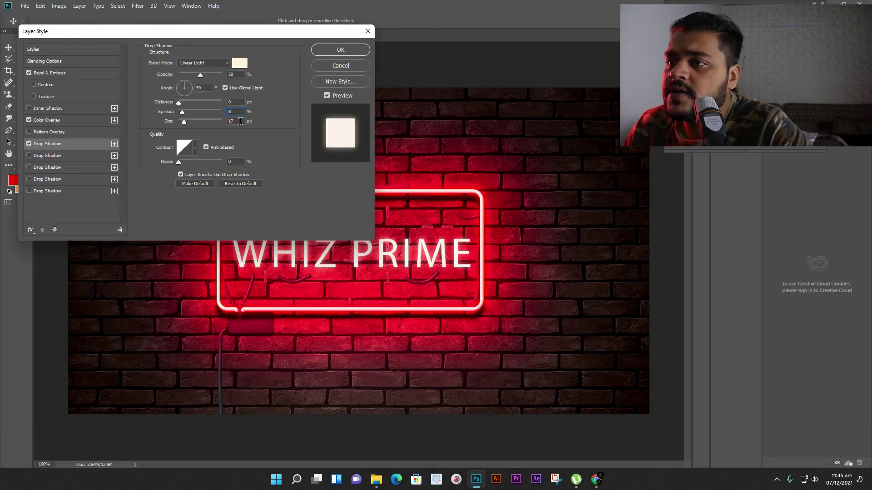
pyautogui.write('20')
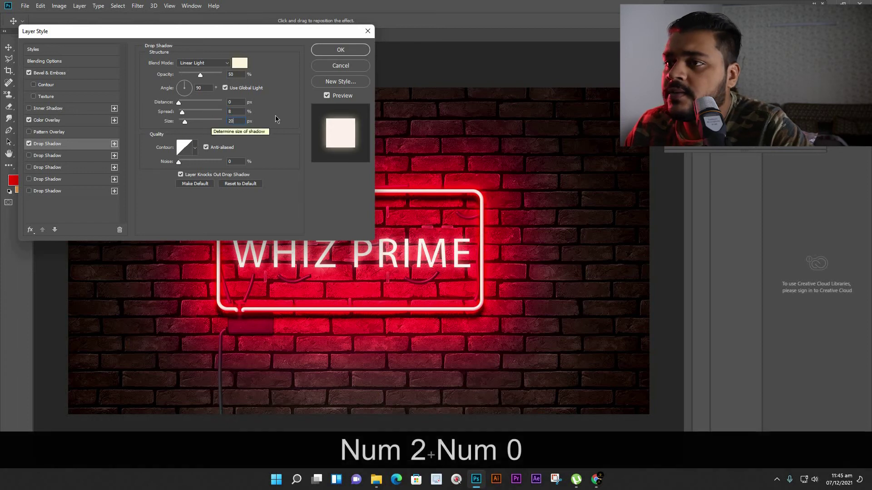
# Enable the second drop shadow with a pale cyan colour in Linear Light mode.
pyautogui.click(29, 155)
pyautogui.click(47, 155)
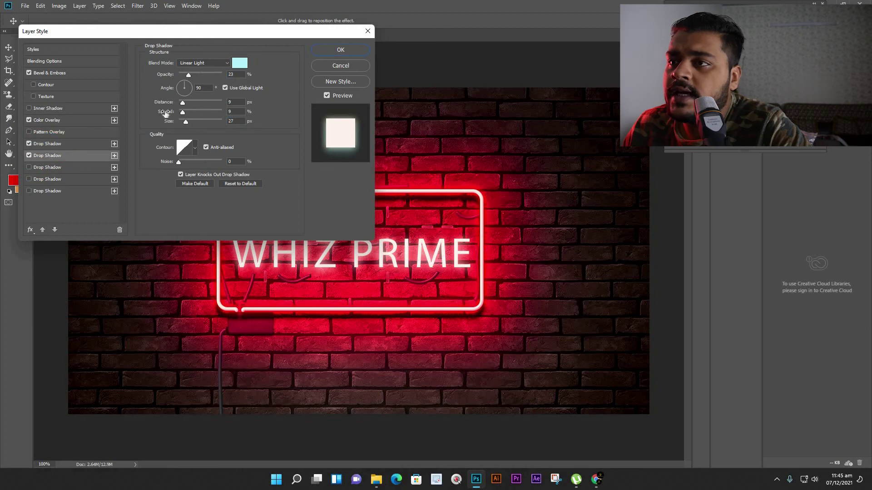
pyautogui.click(241, 63)
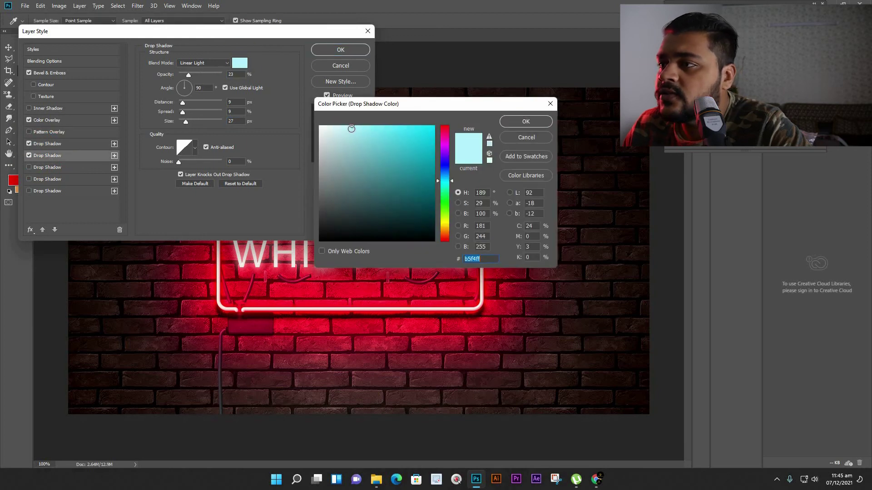
pyautogui.click(508, 121)
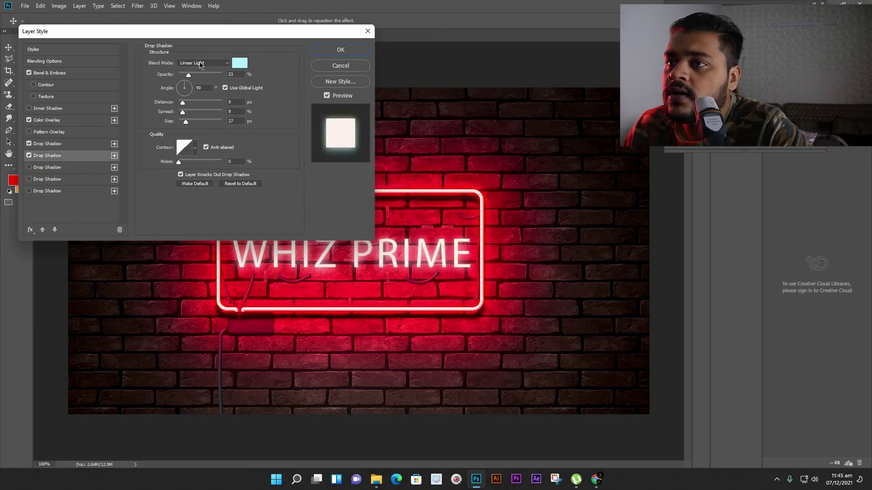
pyautogui.click(200, 63)
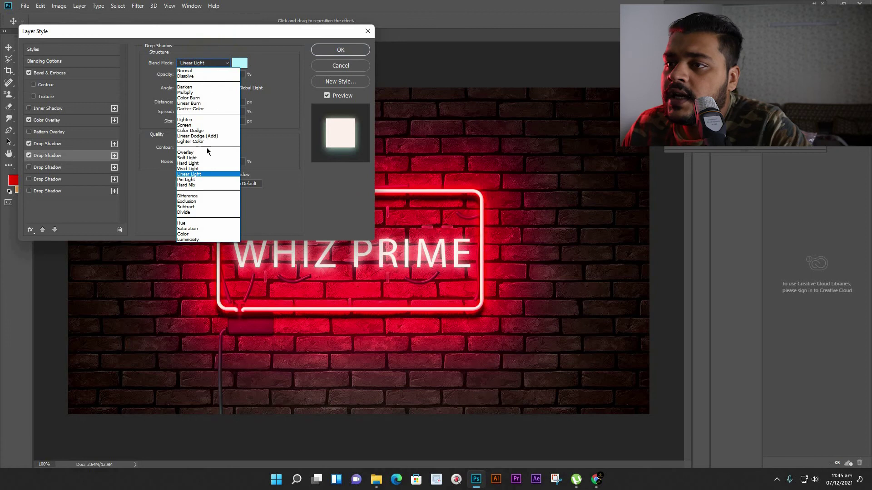
pyautogui.click(191, 173)
# Set the second glow to 30% opacity, 11 px distance and 30 px size.
pyautogui.click(211, 74)
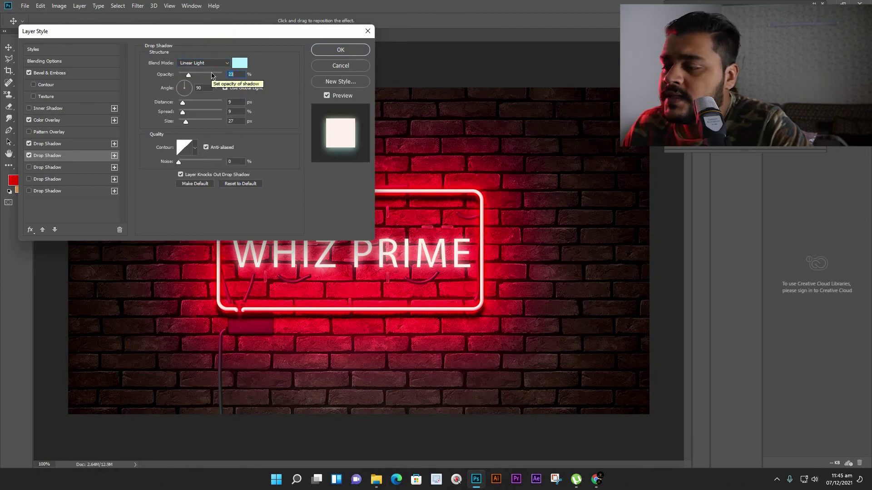
pyautogui.write('3')
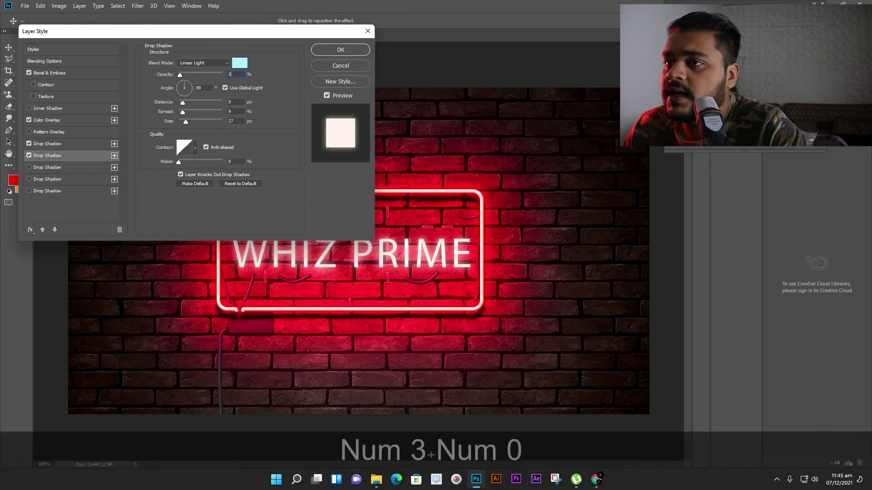
pyautogui.write('0')
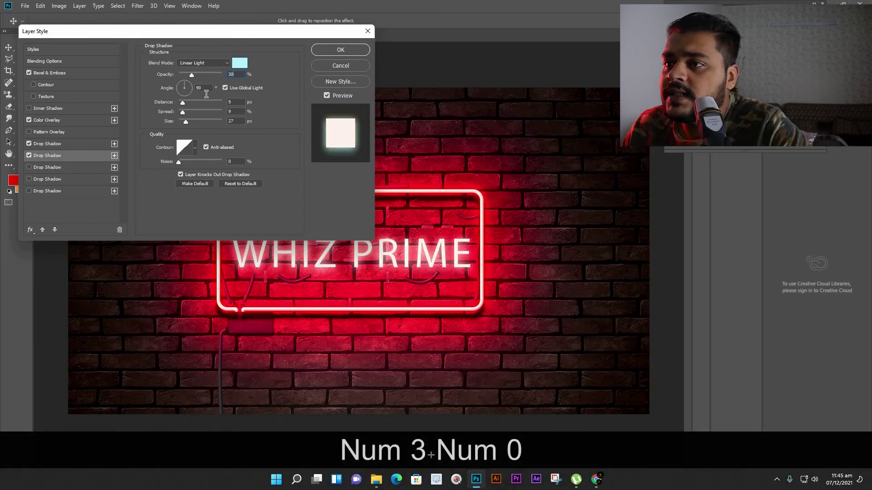
pyautogui.press('Tab')
pyautogui.press('Tab')
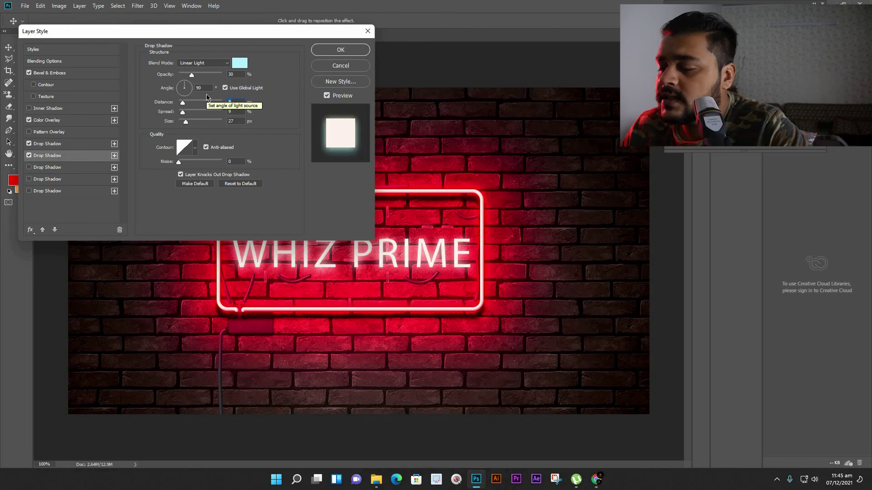
pyautogui.write('1')
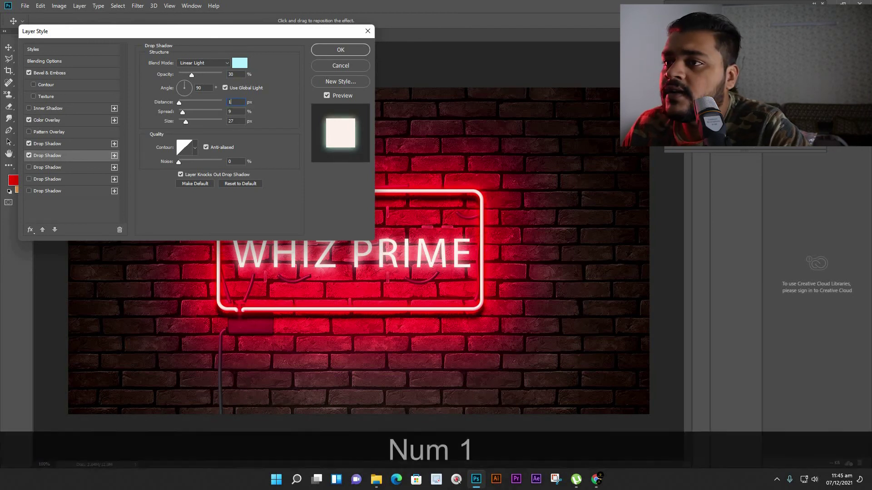
pyautogui.write('1')
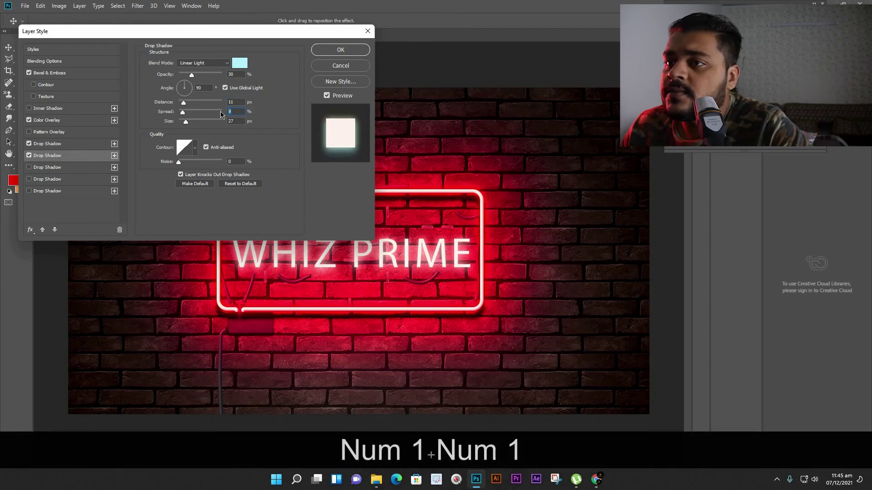
pyautogui.click(211, 122)
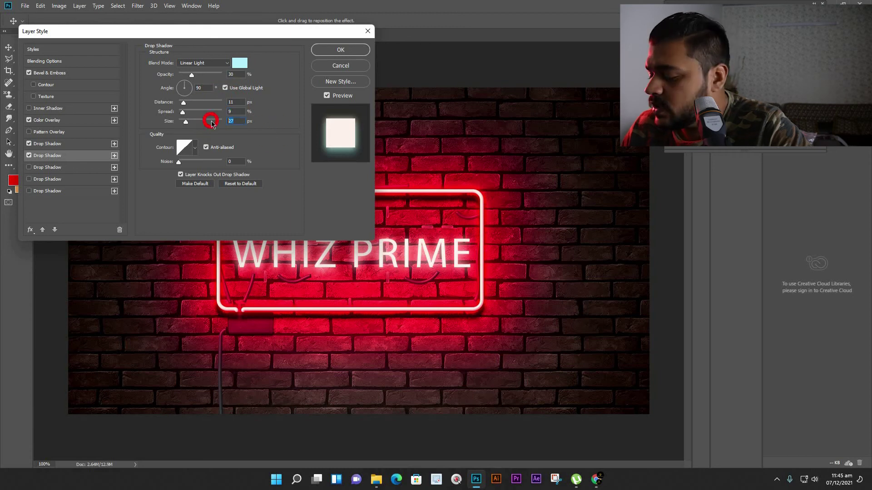
pyautogui.write('30')
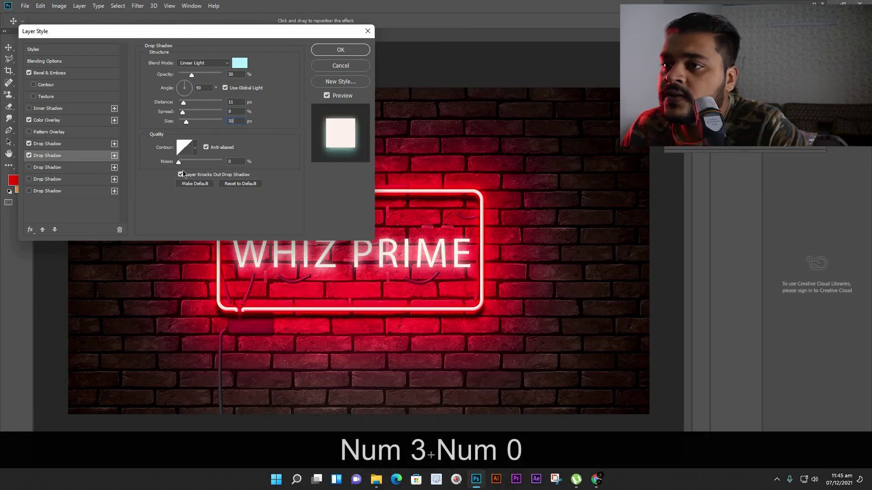
# Enable the third drop shadow with a light blue colour in Vivid Light mode.
pyautogui.click(29, 167)
pyautogui.click(52, 168)
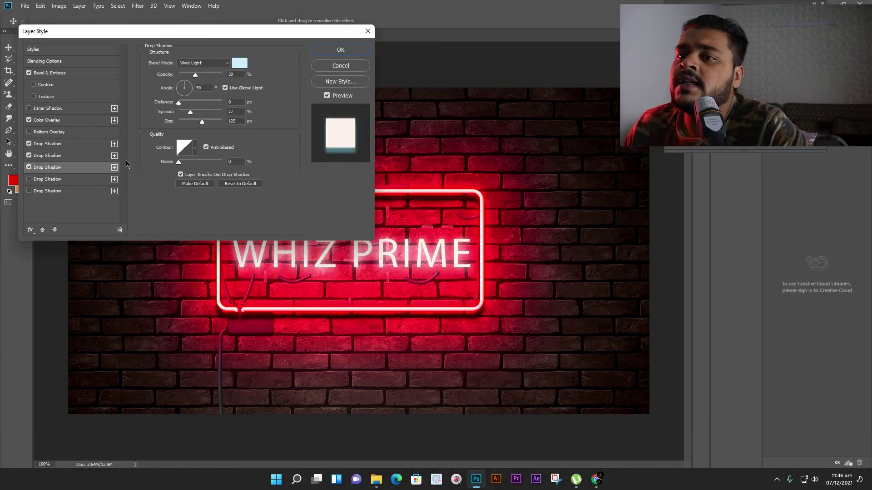
pyautogui.press('KP_7')
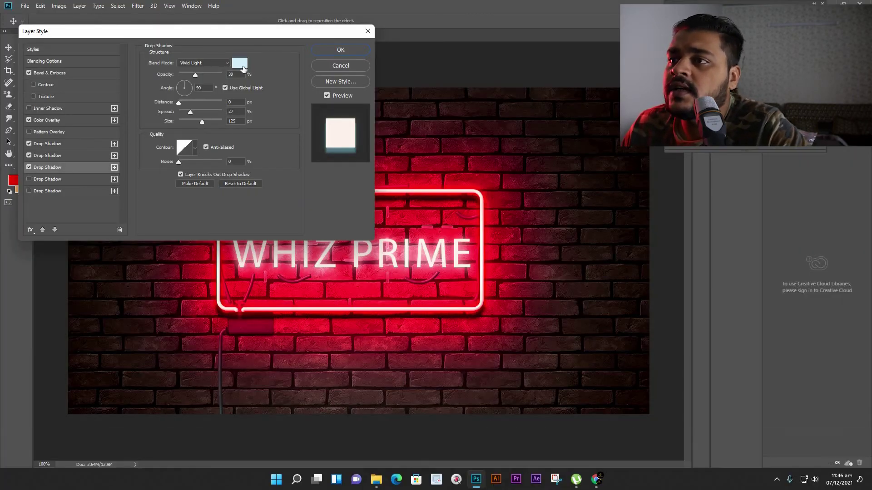
pyautogui.click(240, 64)
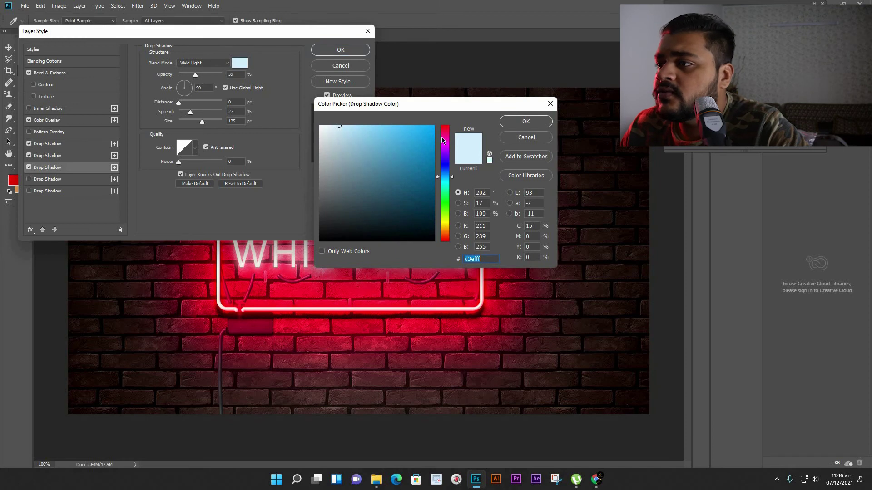
pyautogui.click(526, 121)
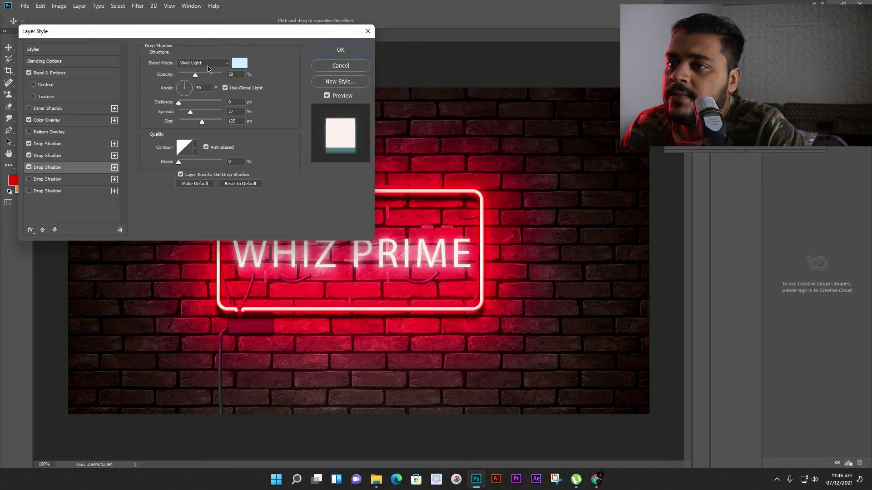
pyautogui.click(209, 64)
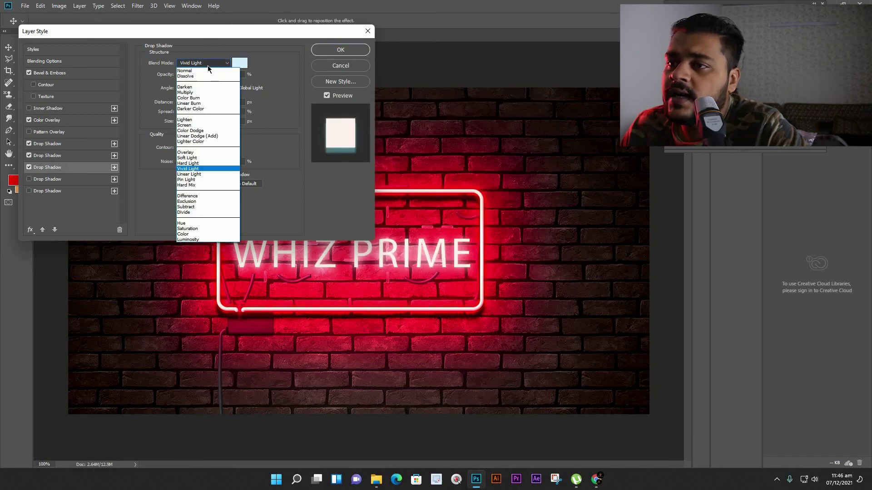
pyautogui.click(192, 169)
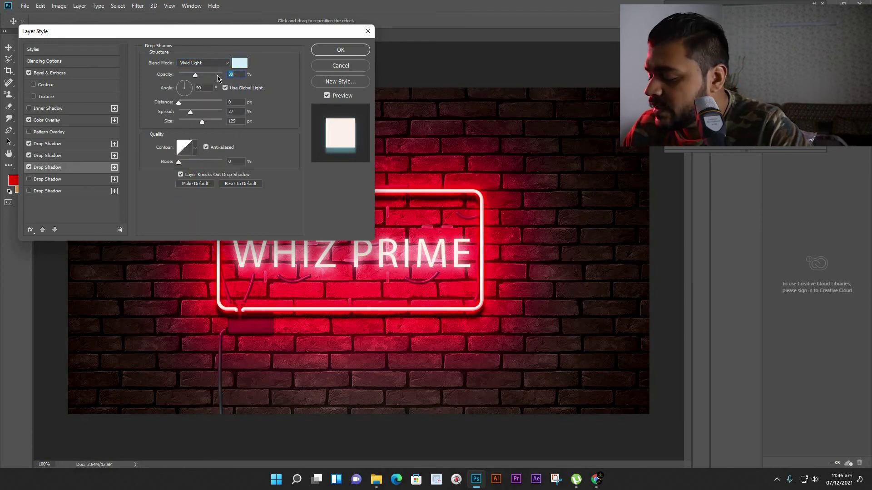
# Set the third glow to 40% opacity, 30% spread and 130 px size.
pyautogui.write('40')
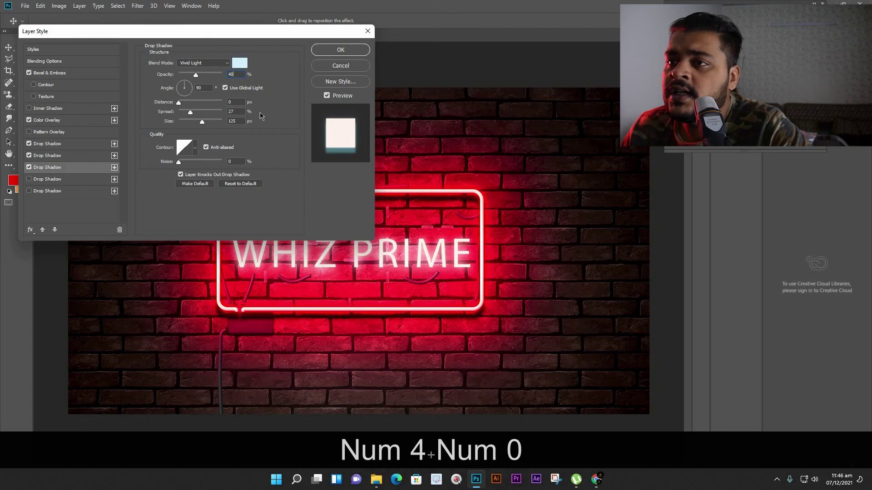
pyautogui.click(259, 112)
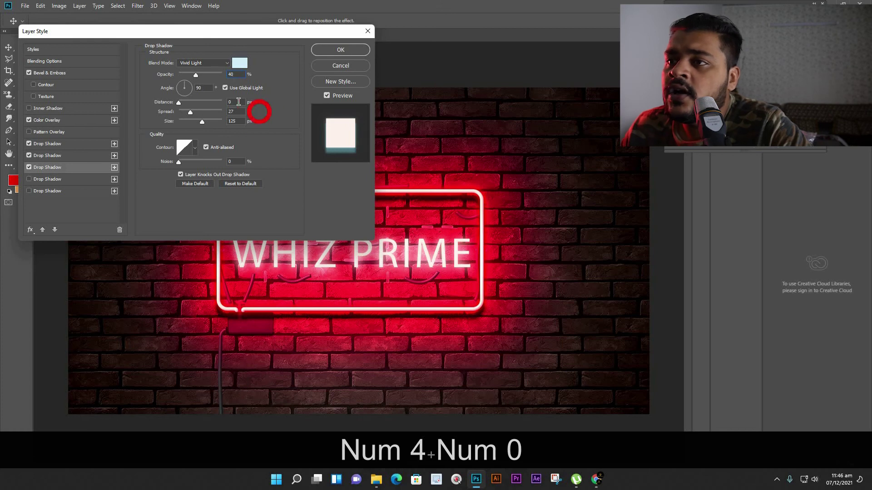
pyautogui.click(207, 106)
pyautogui.write('30')
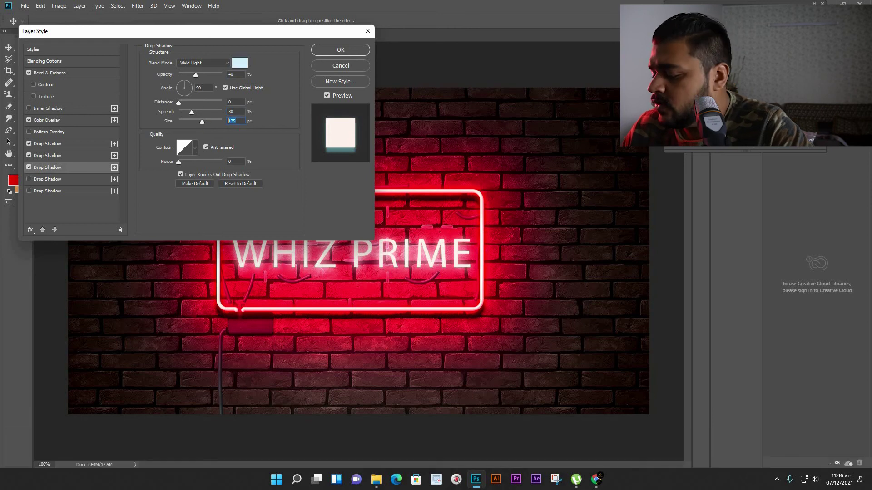
pyautogui.write('130')
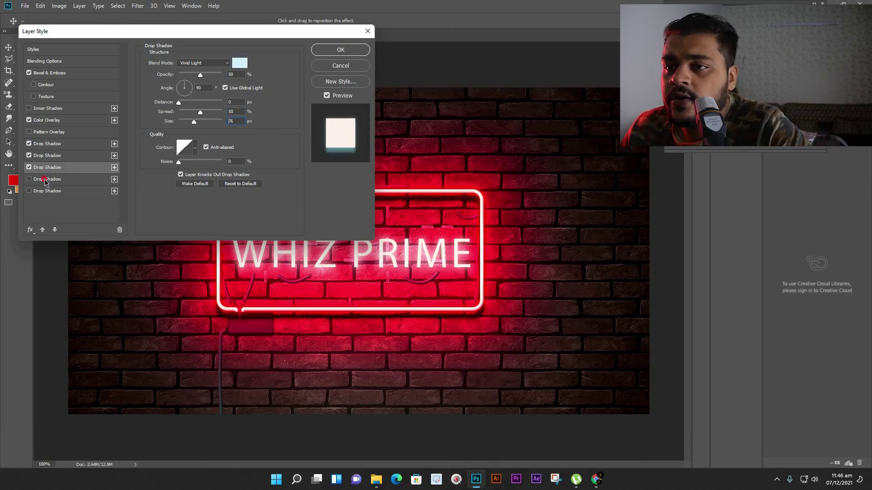
# Enable a fourth drop shadow on the text with a light blue colour.
pyautogui.click(46, 180)
pyautogui.click(240, 64)
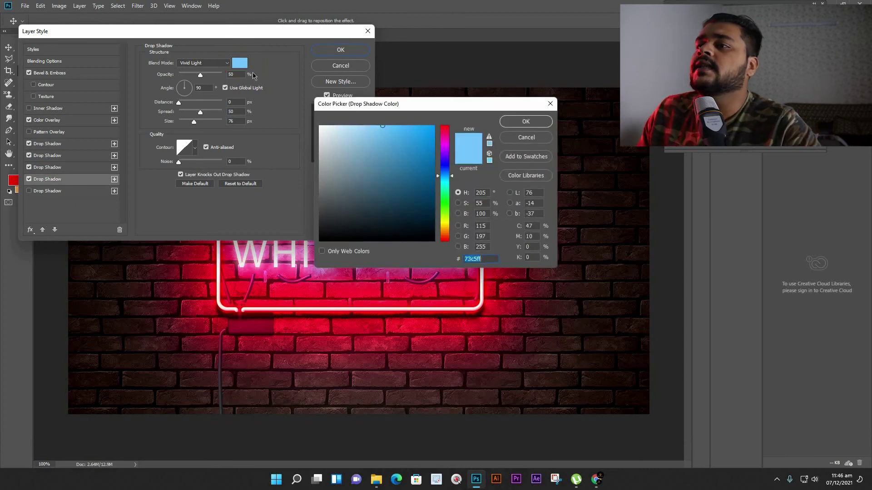
pyautogui.click(526, 121)
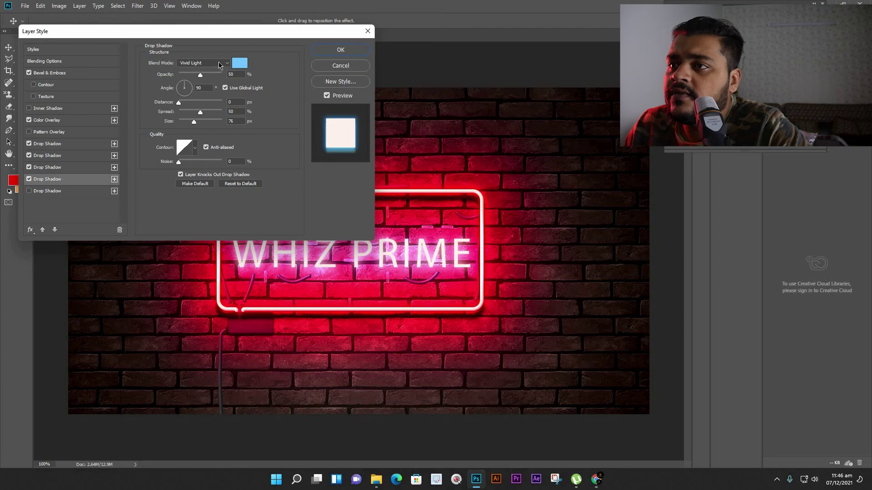
# Set the fourth glow to 55% opacity, 50% spread and 80 px size.
pyautogui.click(200, 74)
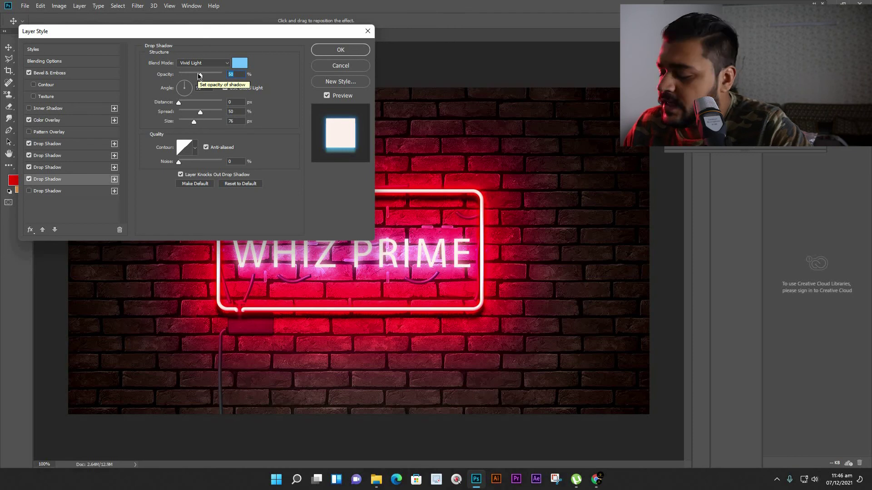
pyautogui.write('55')
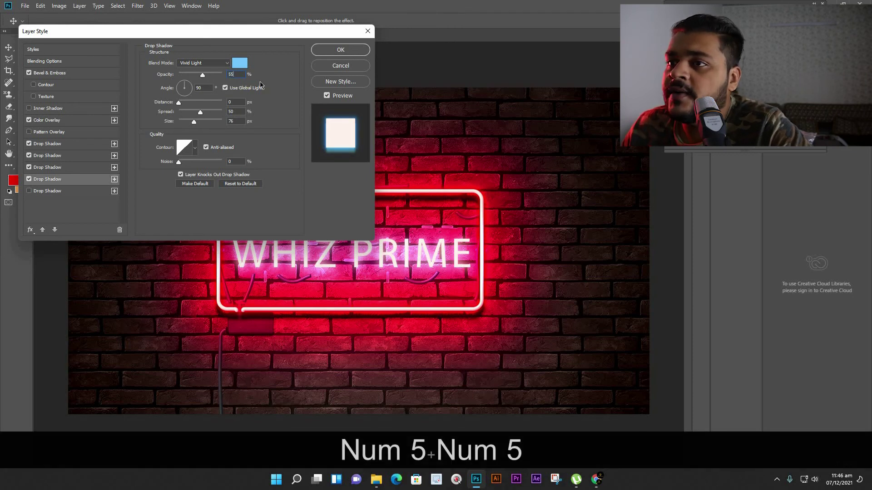
pyautogui.click(280, 96)
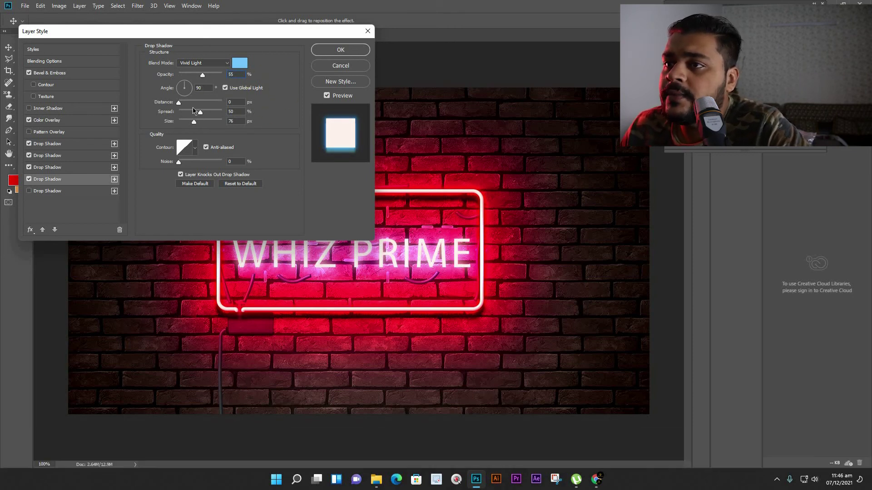
pyautogui.click(237, 110)
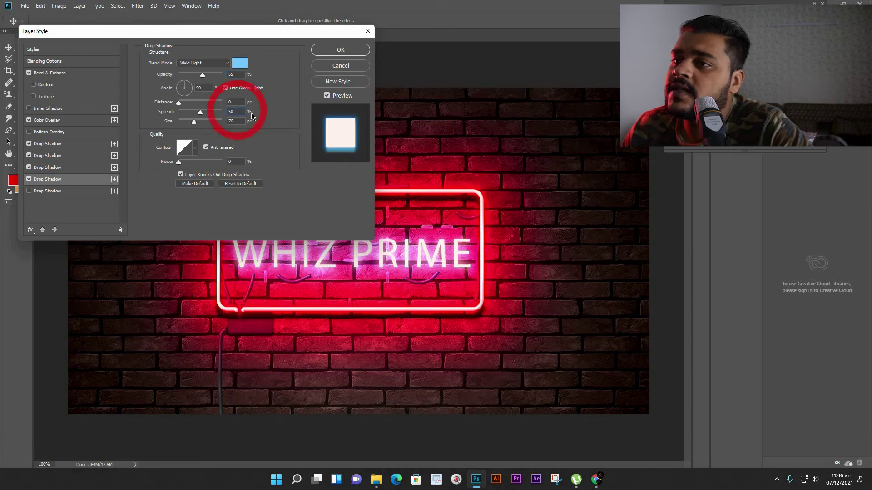
pyautogui.click(243, 122)
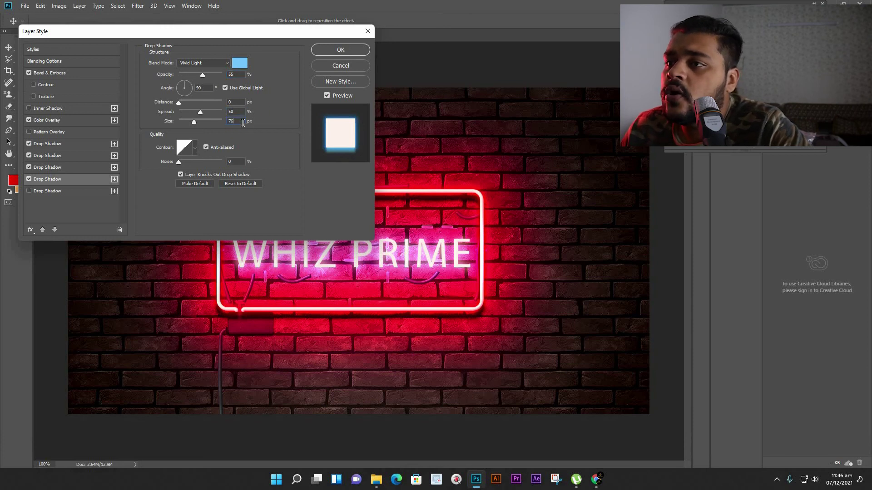
pyautogui.write('80')
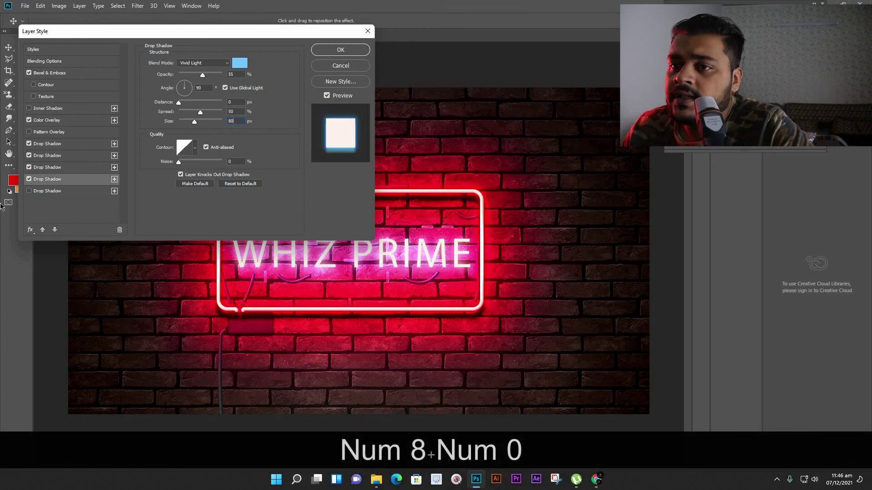
pyautogui.moveTo(299, 38); pyautogui.dragTo(401, 62)
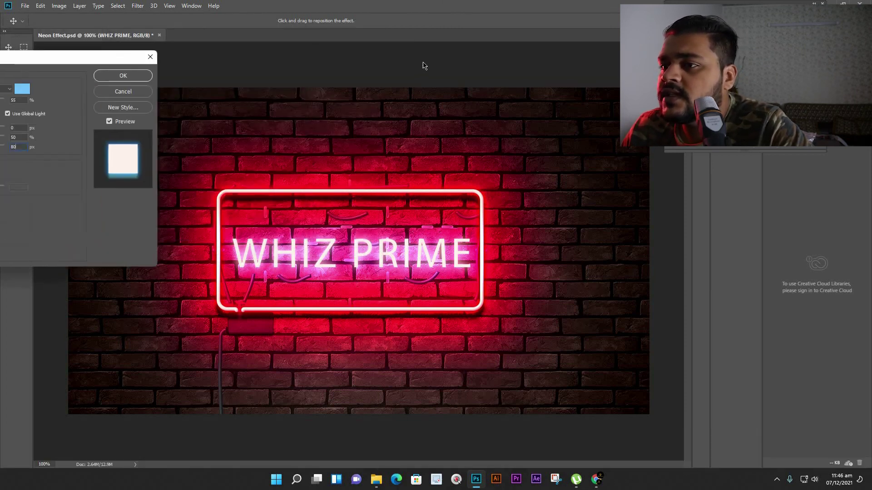
# Enable the fifth dark Linear Light shadow (28%, 20 px distance, 15 px size) and apply the styles.
pyautogui.click(147, 216)
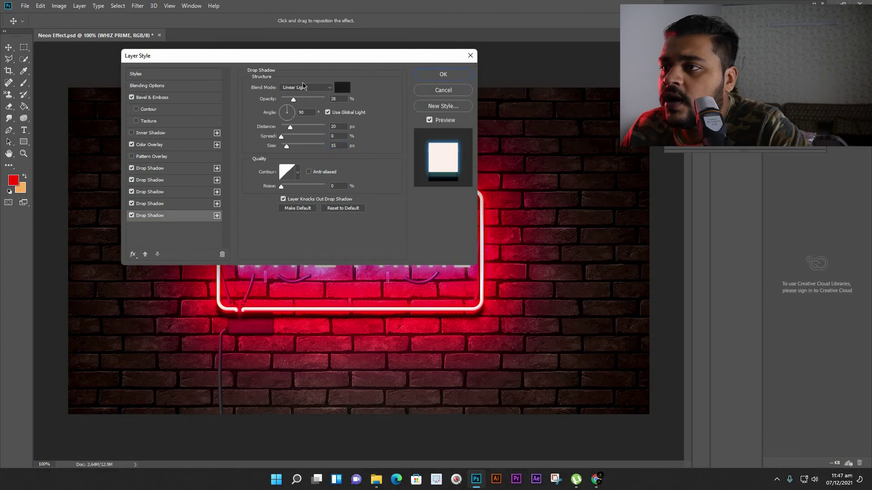
pyautogui.moveTo(313, 57); pyautogui.dragTo(162, 48)
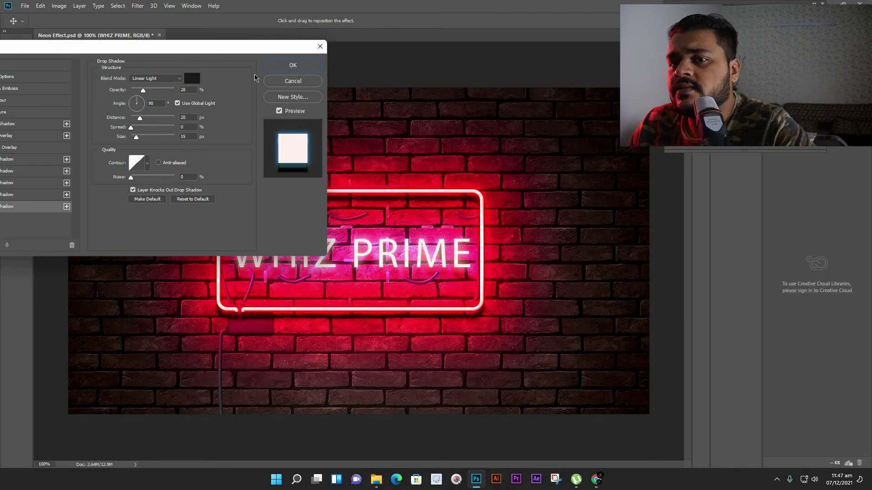
pyautogui.click(287, 67)
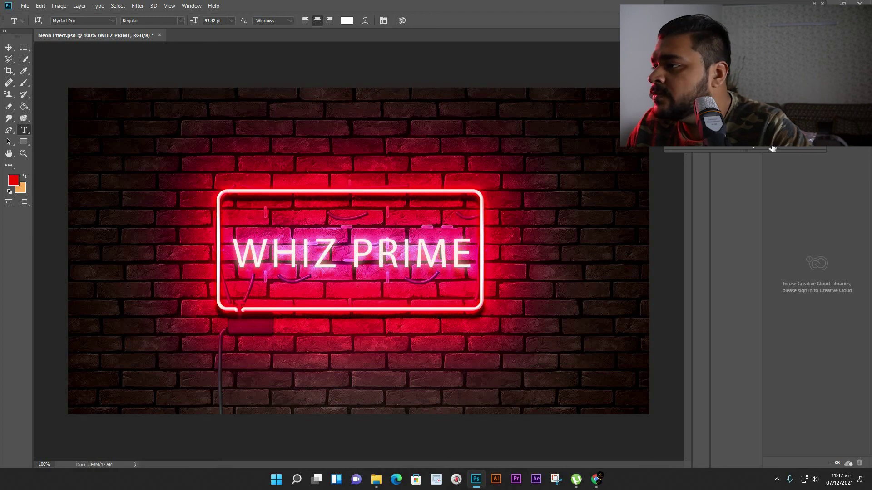
# Add a Color Balance 1 adjustment layer, dismissing the mask prompt and Select and Mask workspace.
pyautogui.click(774, 149)
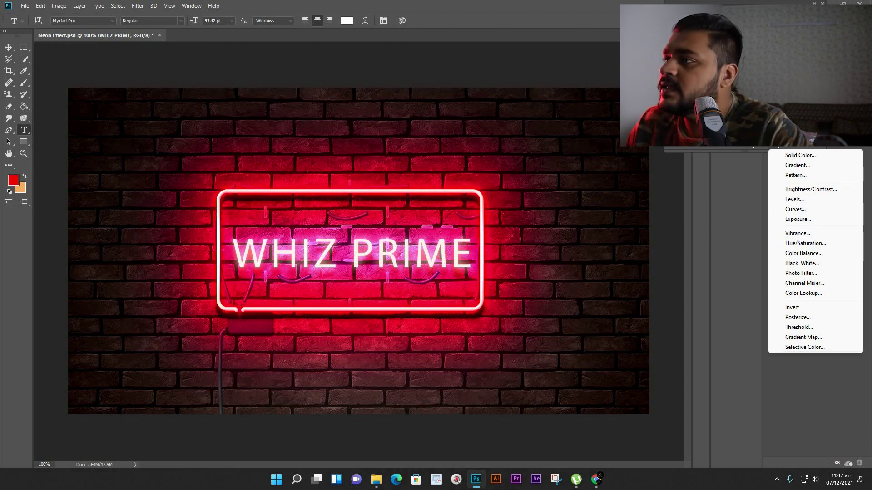
pyautogui.press('Escape')
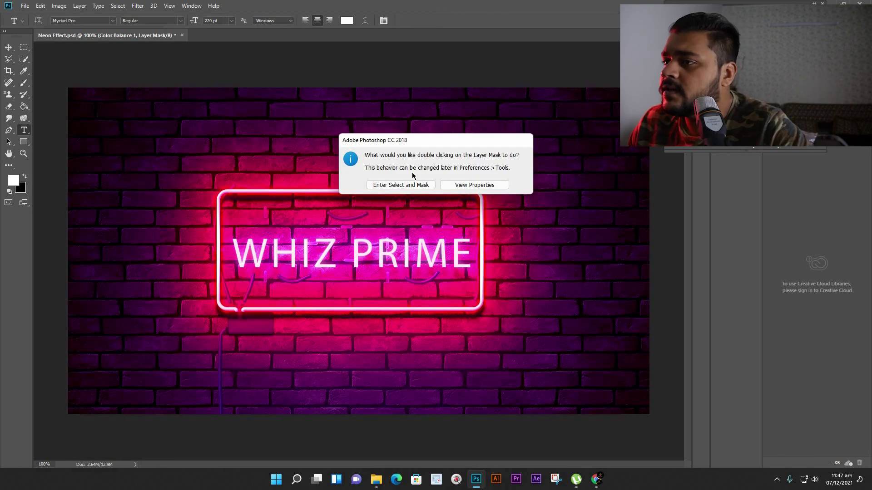
pyautogui.click(405, 189)
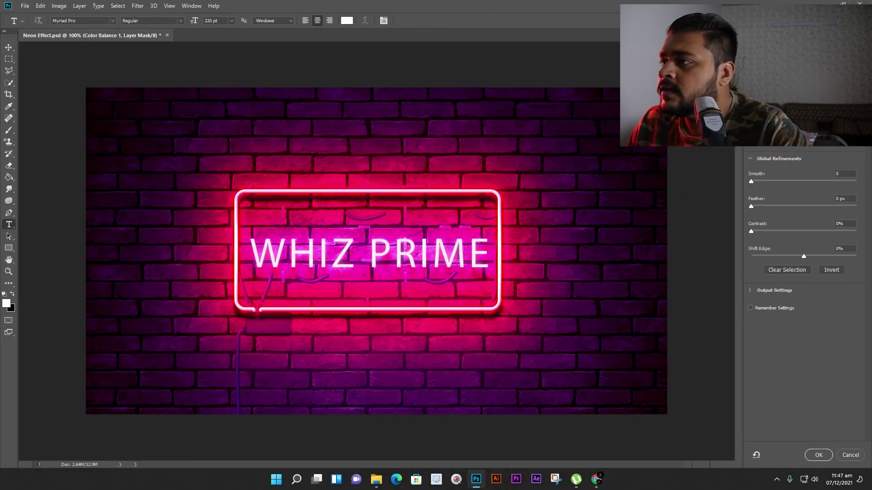
pyautogui.click(850, 454)
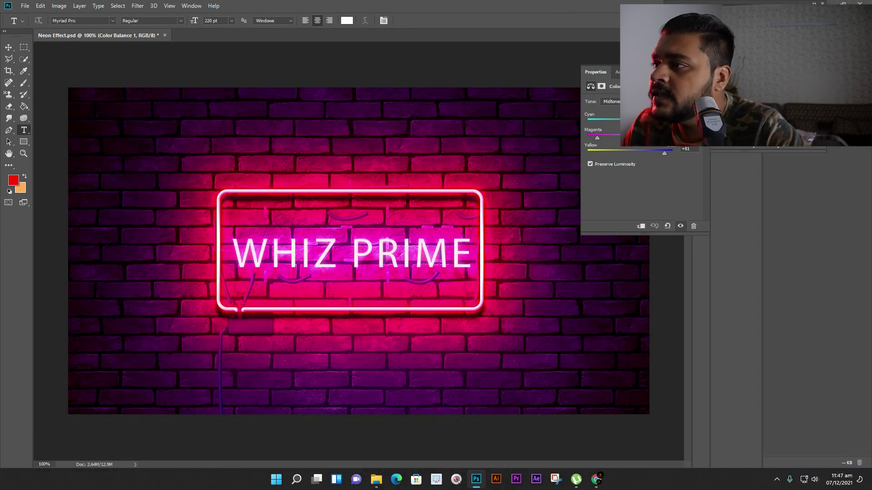
# Set Color Balance midtones to Red +44 and Green +12, nudging Yellow–Blue slightly toward blue.
pyautogui.moveTo(596, 72); pyautogui.dragTo(521, 224)
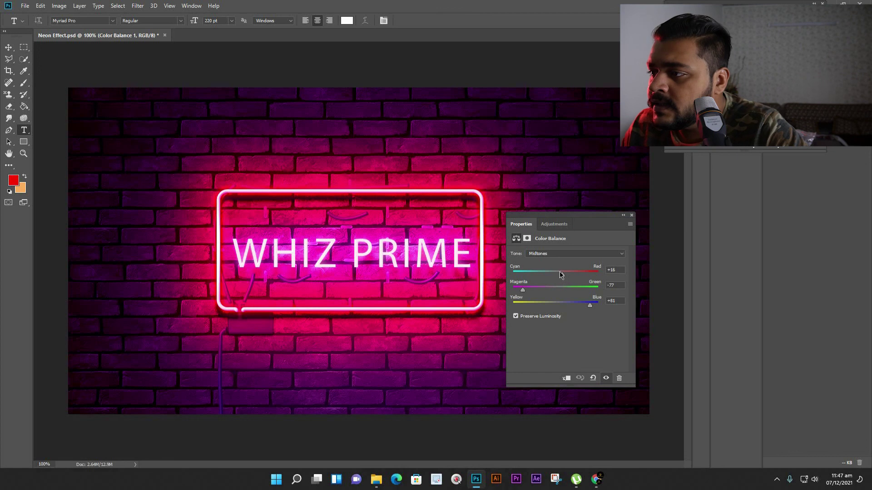
pyautogui.moveTo(551, 274); pyautogui.dragTo(577, 275)
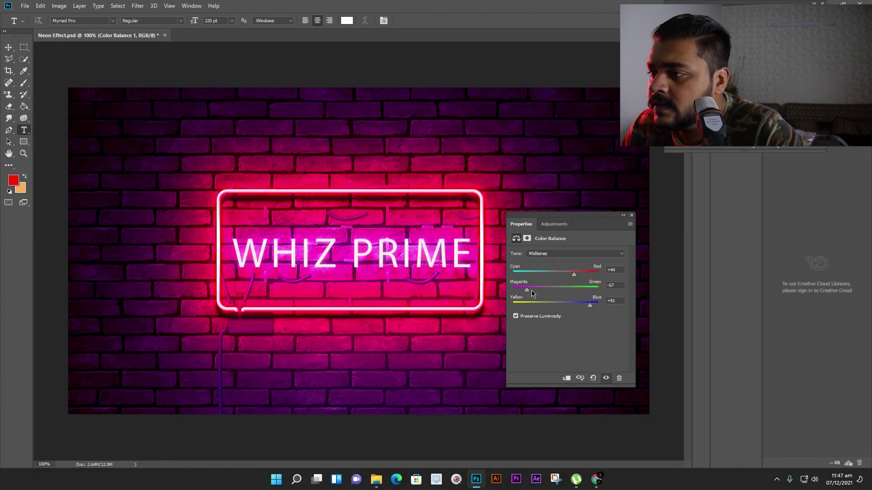
pyautogui.click(560, 290)
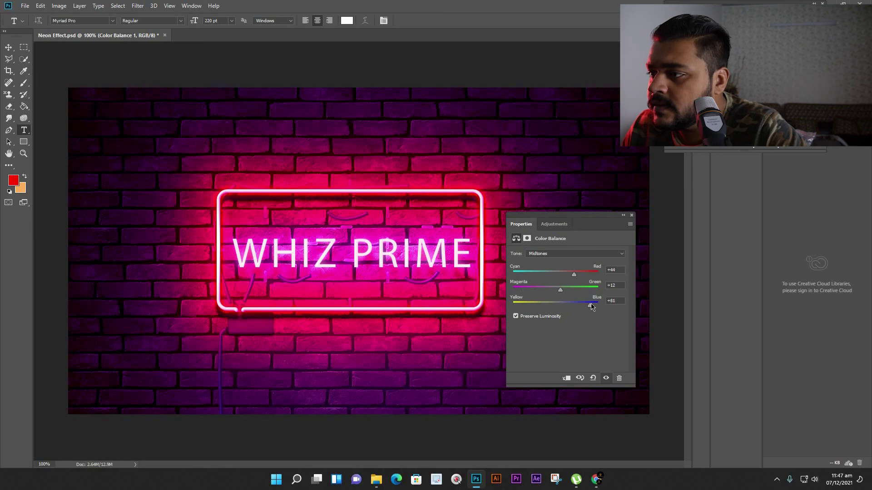
pyautogui.moveTo(590, 307); pyautogui.dragTo(592, 307)
pyautogui.click(631, 216)
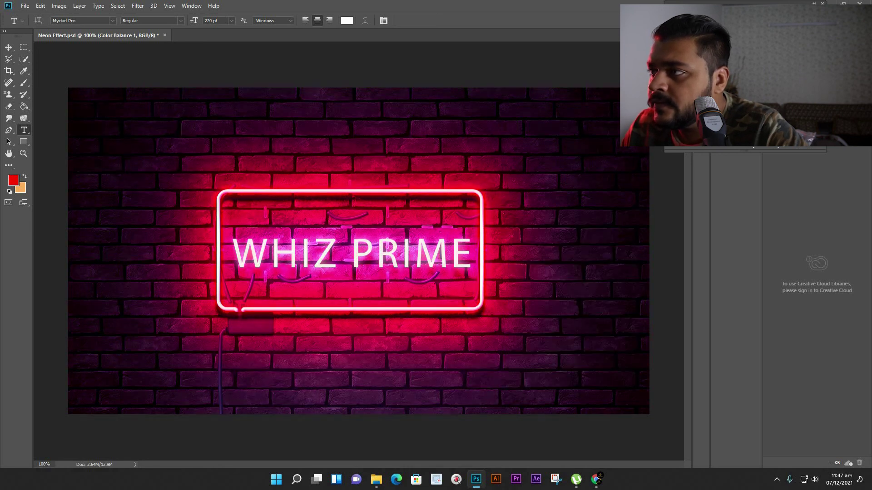
# Toggle the Color Balance tint off and back on, then show the Layers panel and Move tool.
pyautogui.hotkey('ctrl', ',')
pyautogui.hotkey('ctrl', ',')
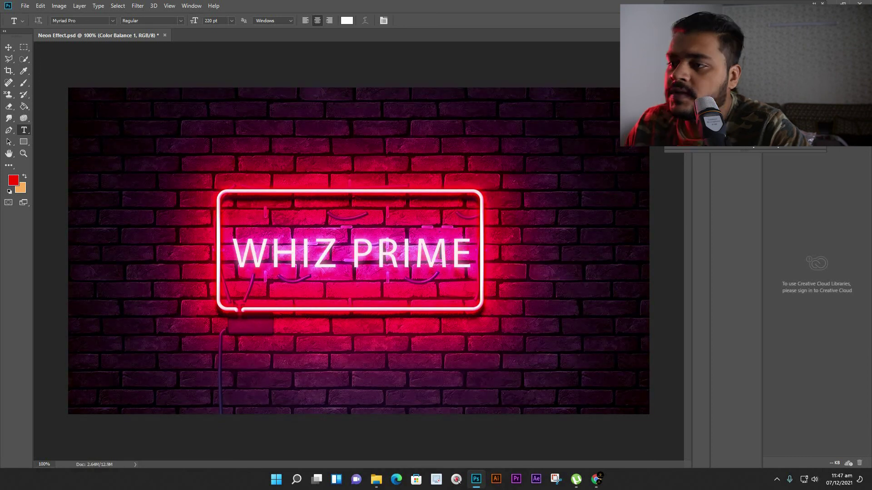
pyautogui.hotkey('ctrl', ',')
pyautogui.hotkey('ctrl', ',')
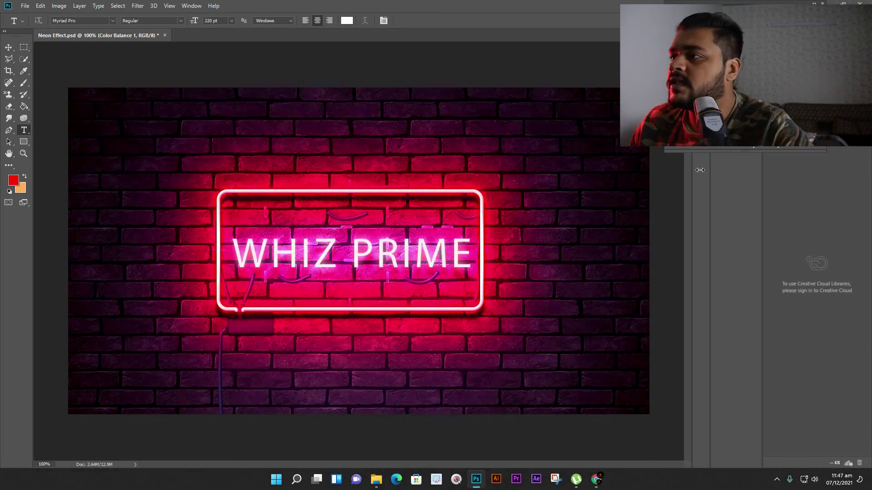
pyautogui.press('F7')
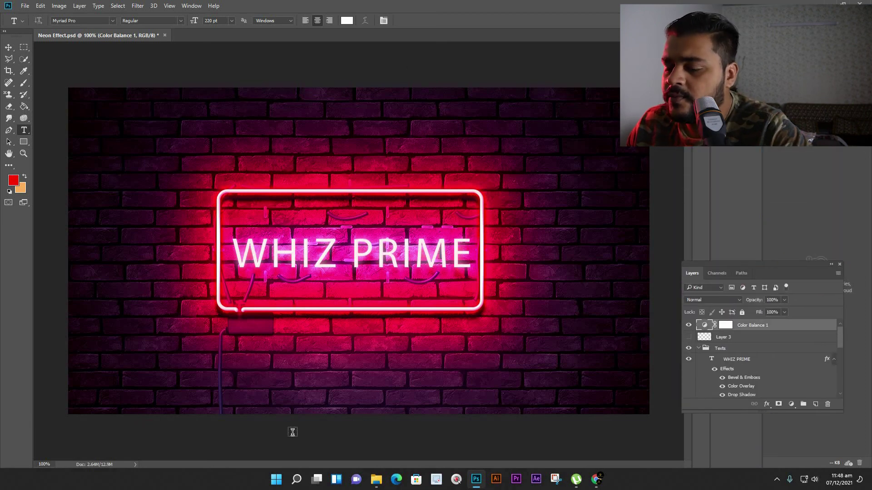
pyautogui.click(9, 48)
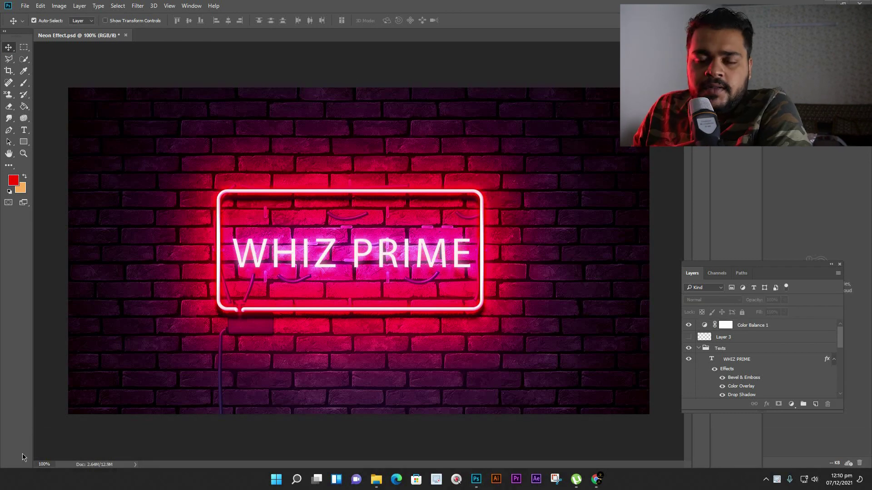